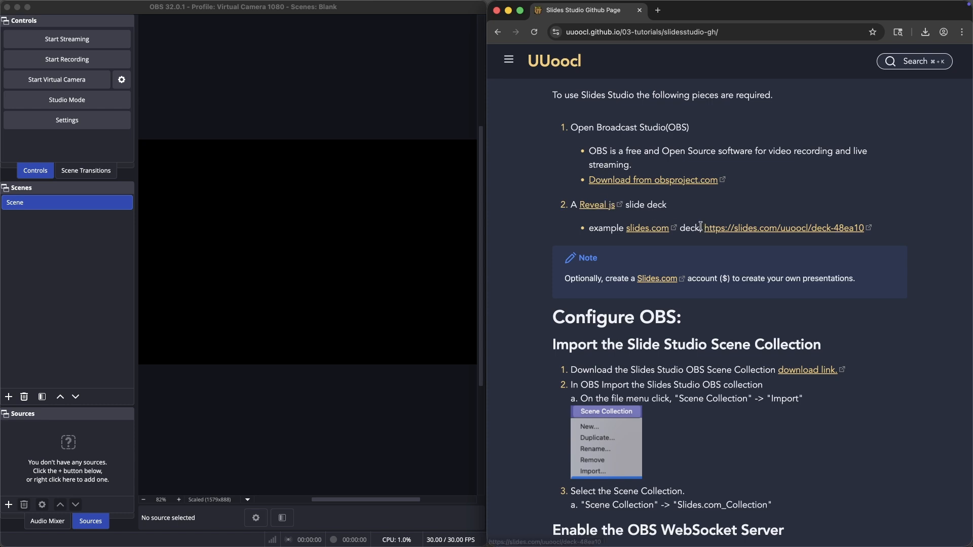
# Step: Select the example slides.com deck URL on the tutorial page
pyautogui.moveTo(703, 229); pyautogui.dragTo(862, 229)
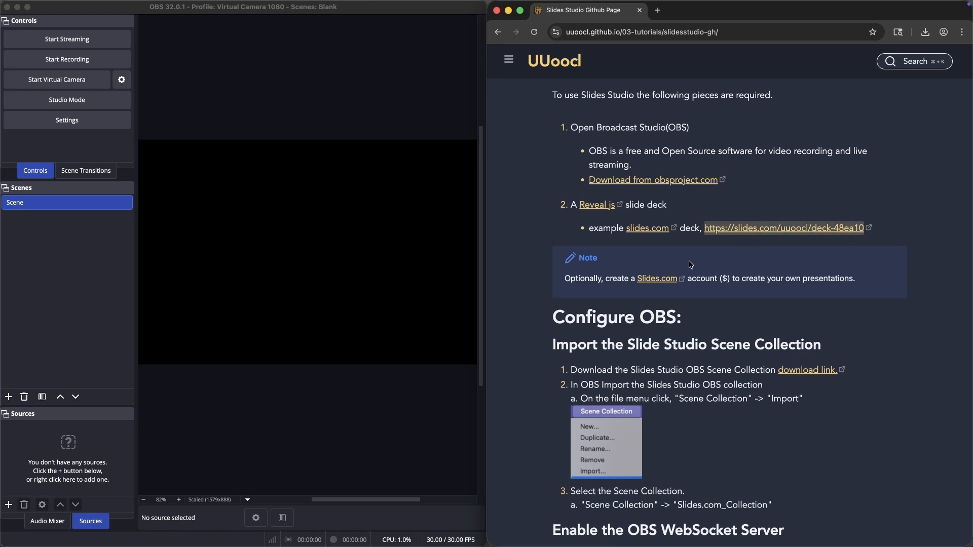
pyautogui.scroll(-1, 689, 262)
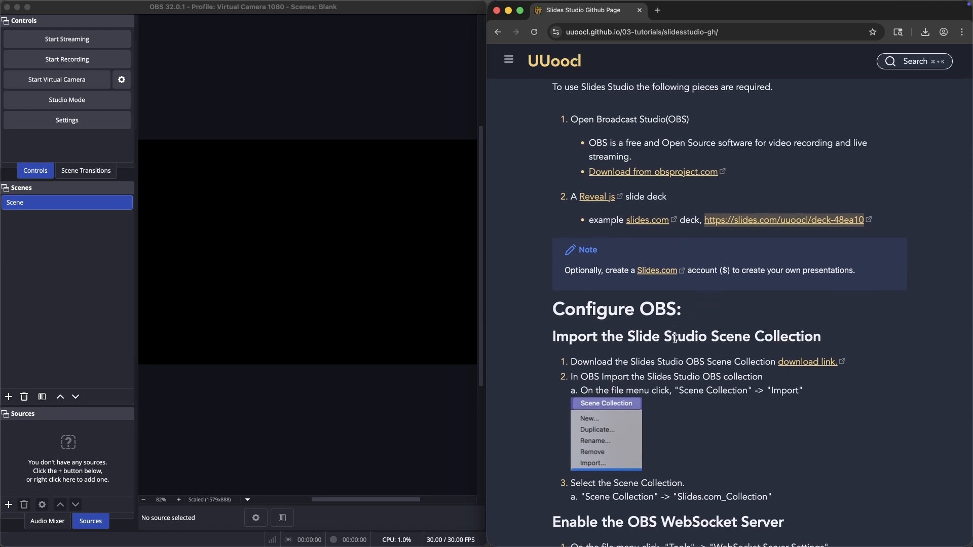
# Step: Open the scene collection download link and download the raw Slidescom_Collection.json file
pyautogui.click(793, 363)
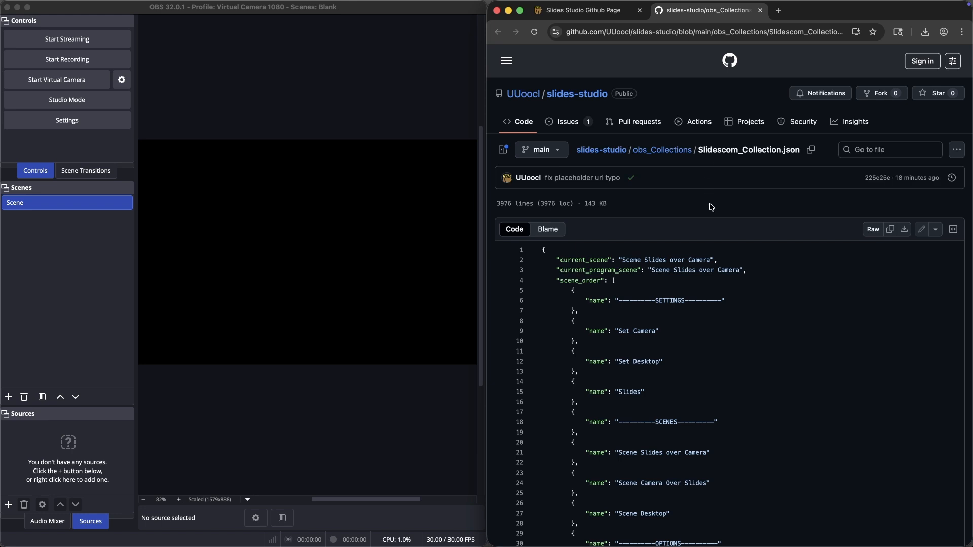
pyautogui.click(904, 231)
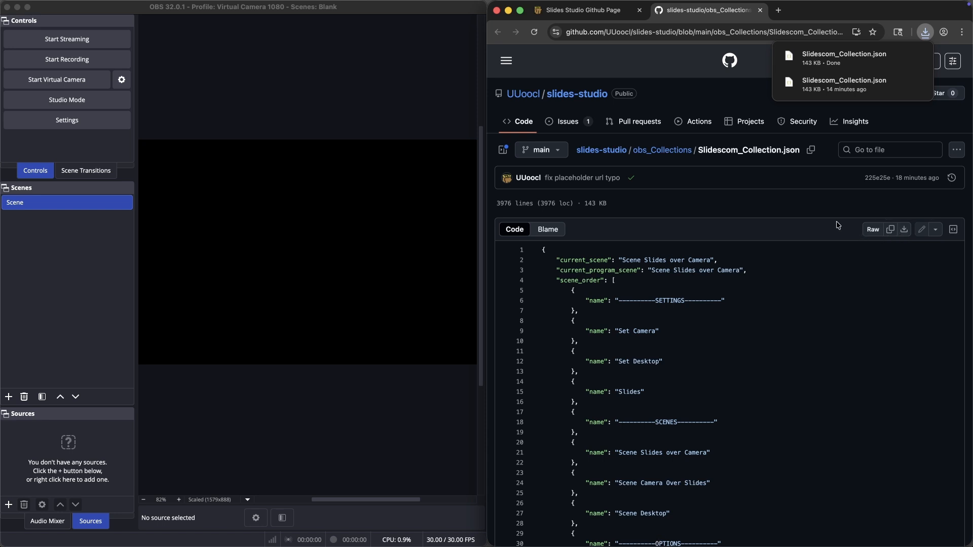
# Step: Import the downloaded Slidescom_Collection.json file as a new OBS scene collection
pyautogui.click(286, 97)
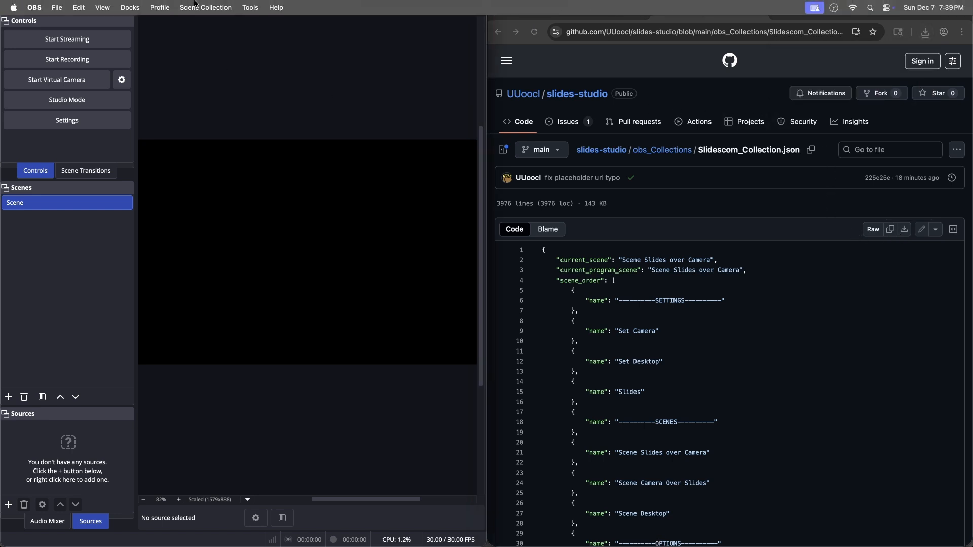
pyautogui.click(213, 7)
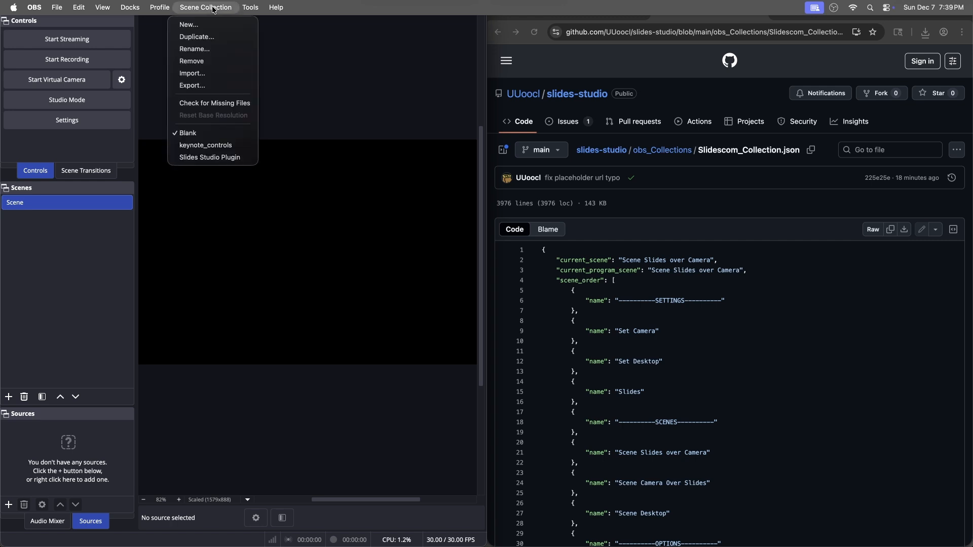
pyautogui.click(217, 74)
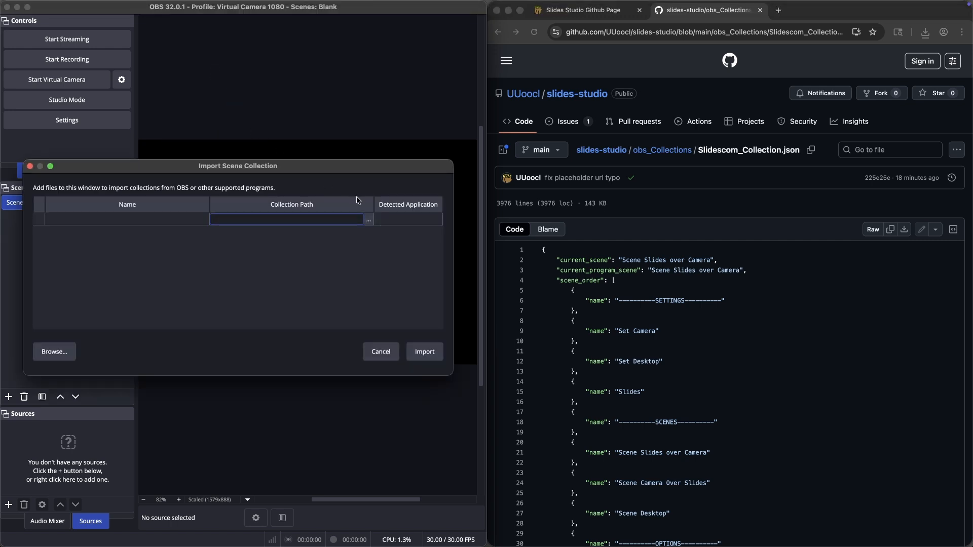
pyautogui.click(368, 223)
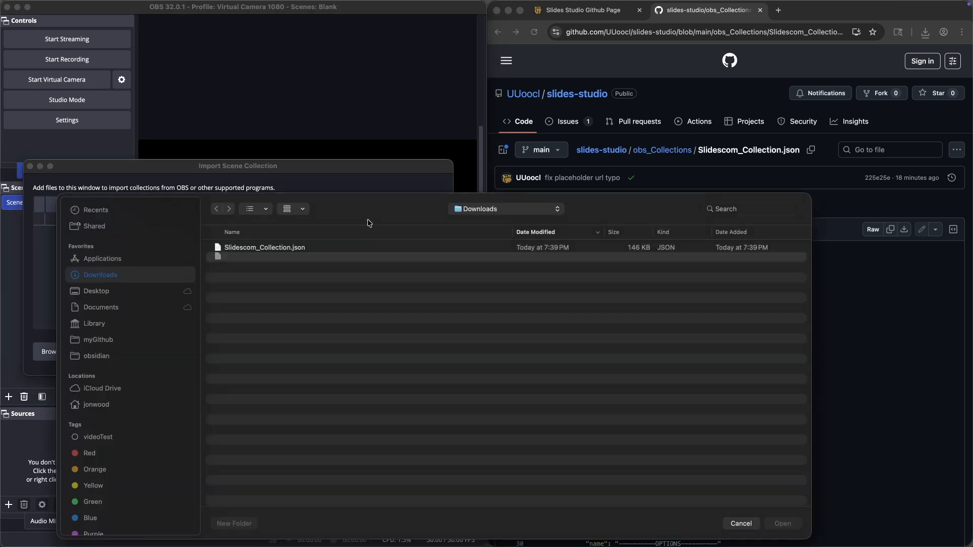
pyautogui.click(265, 249)
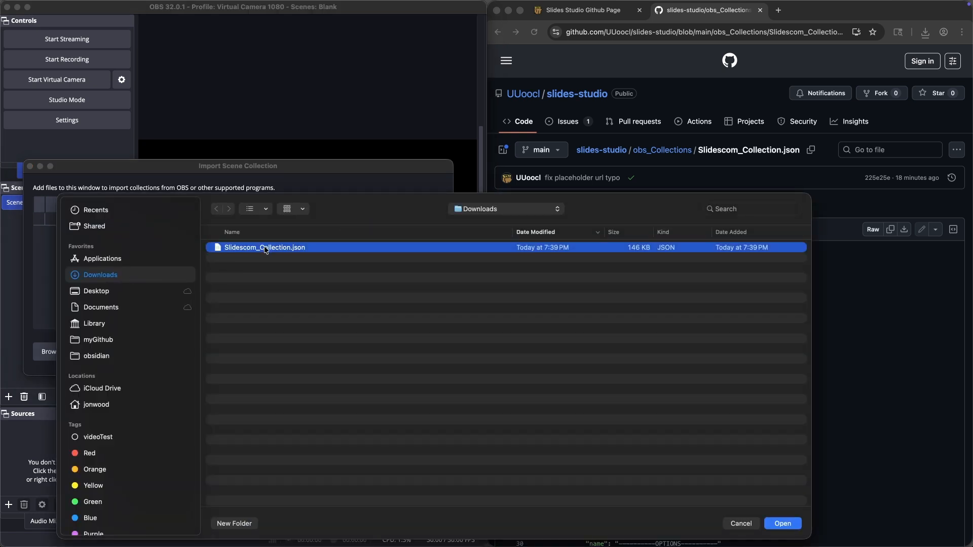
pyautogui.click(783, 523)
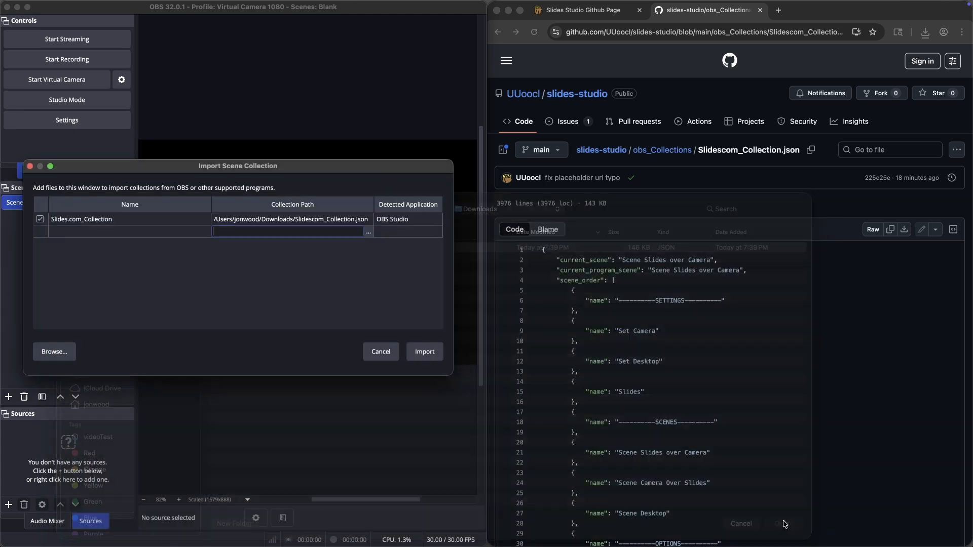
pyautogui.click(425, 352)
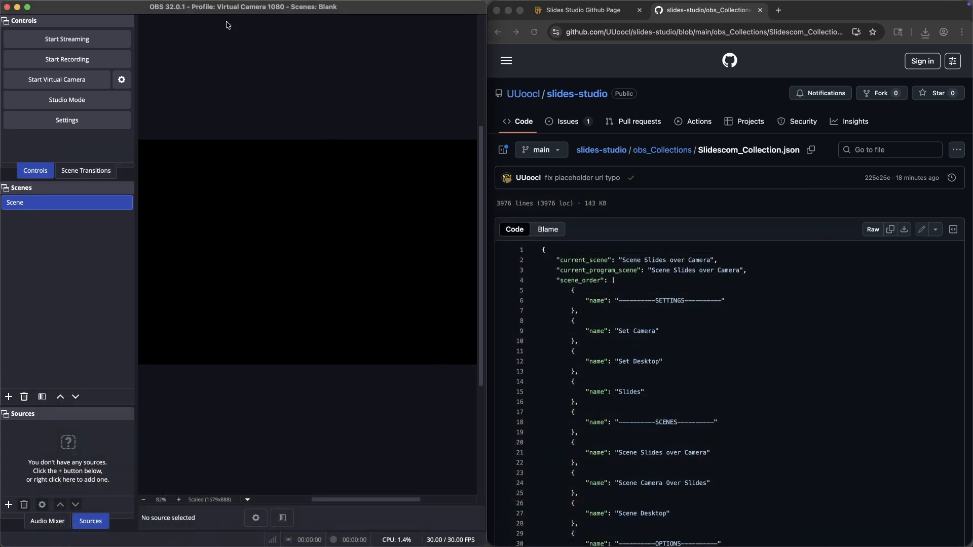
# Step: Switch OBS to the Slides.com_Collection scene collection
pyautogui.moveTo(215, 3)
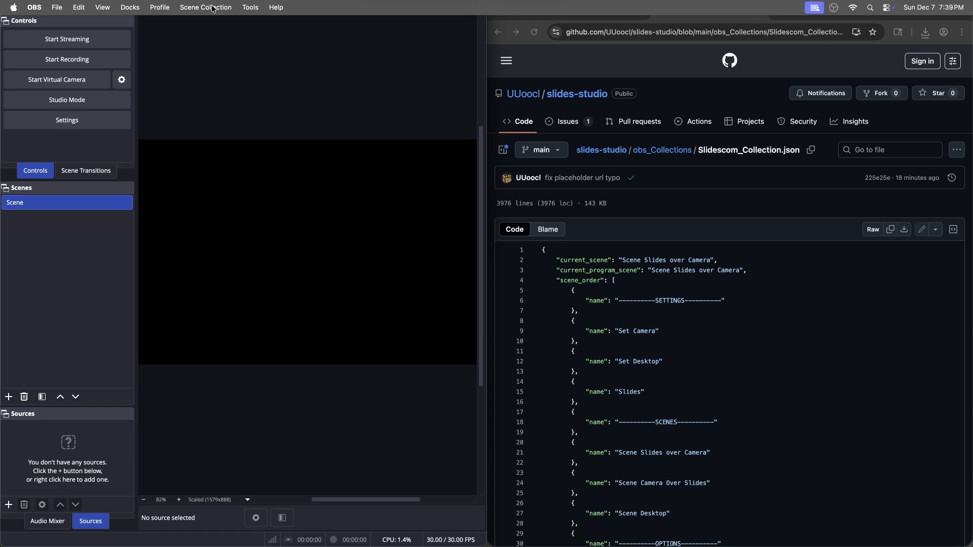
pyautogui.click(213, 7)
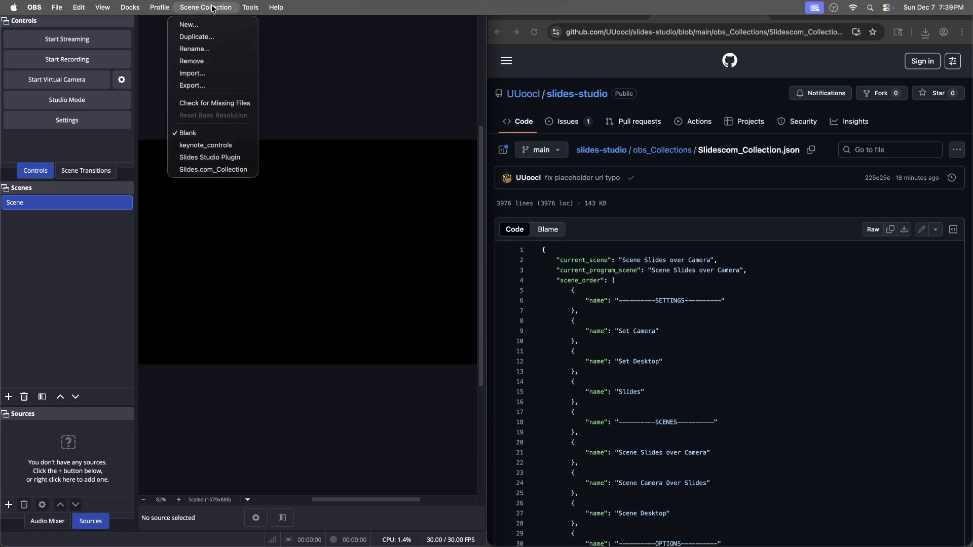
pyautogui.click(214, 171)
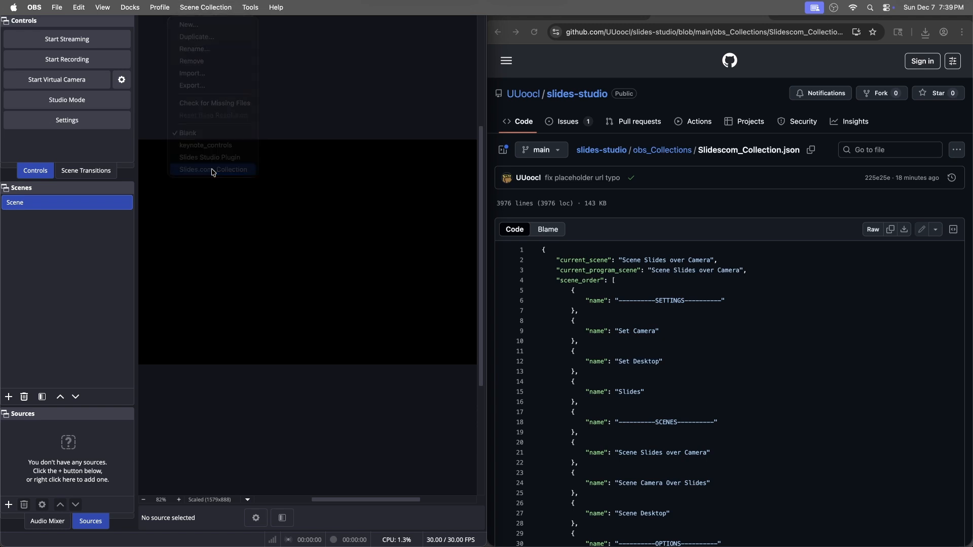
# Step: Review the WebSocket Server Settings with the server enabled and close the dialog with OK
pyautogui.click(256, 8)
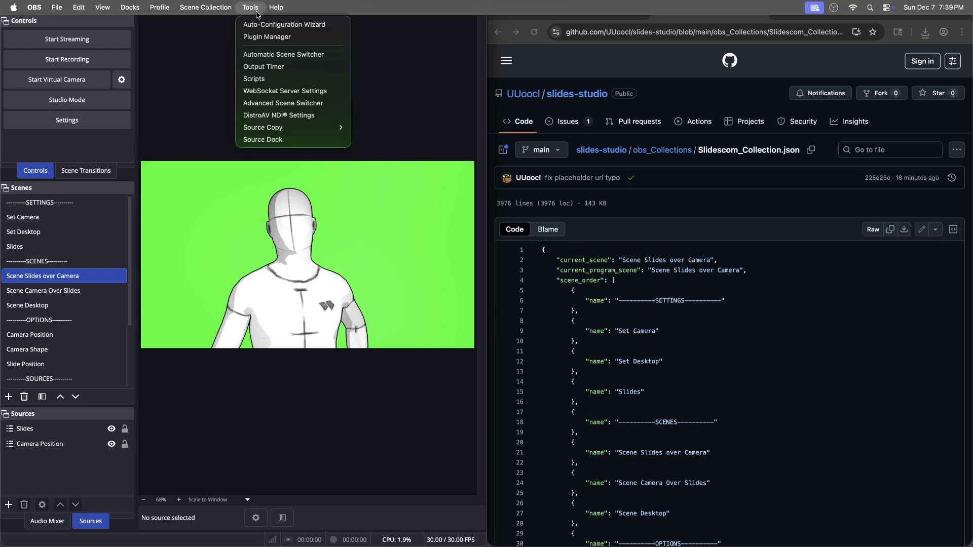
pyautogui.click(268, 91)
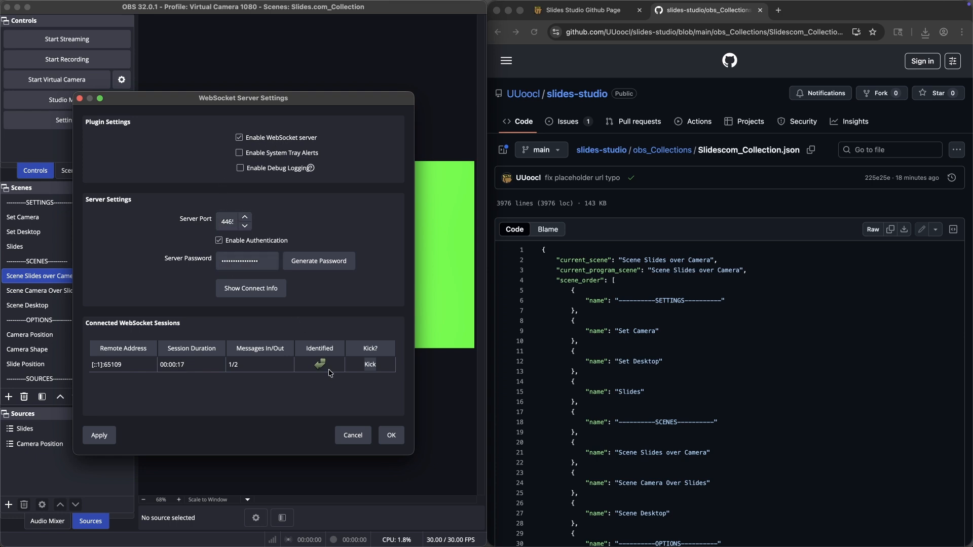
pyautogui.click(391, 436)
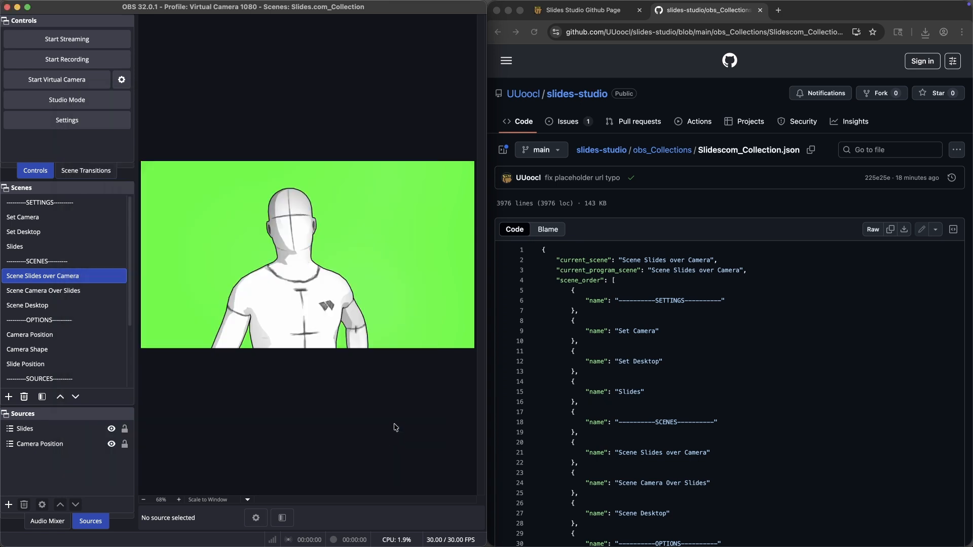
pyautogui.click(584, 11)
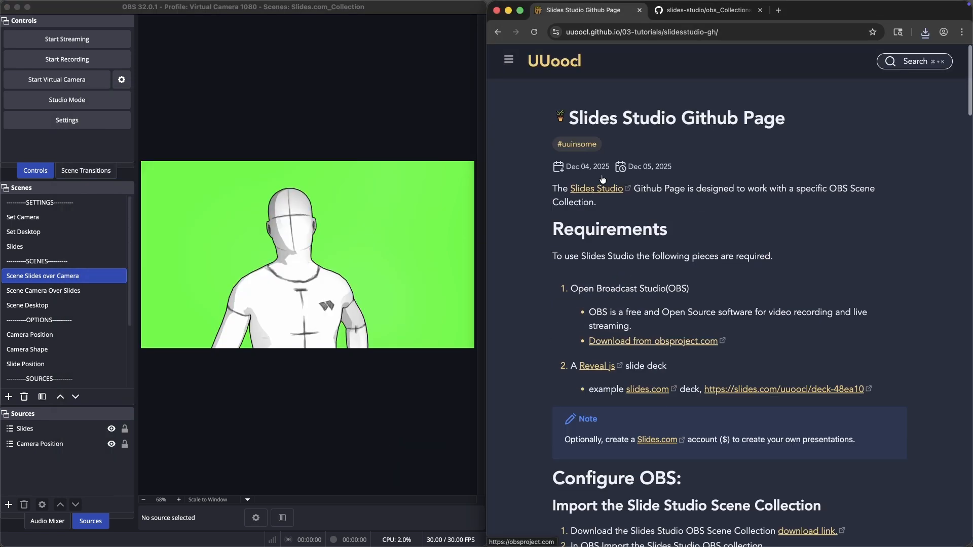
pyautogui.click(597, 188)
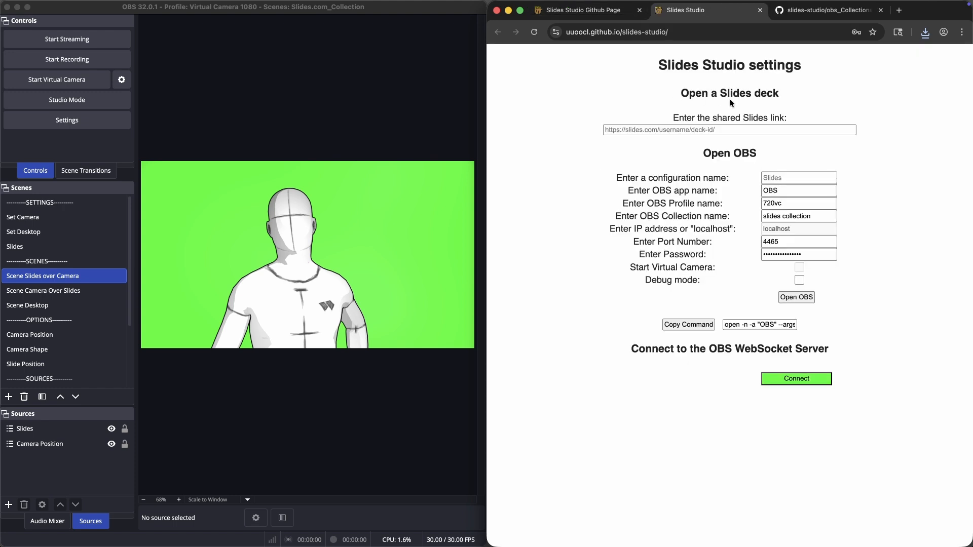
pyautogui.click(714, 130)
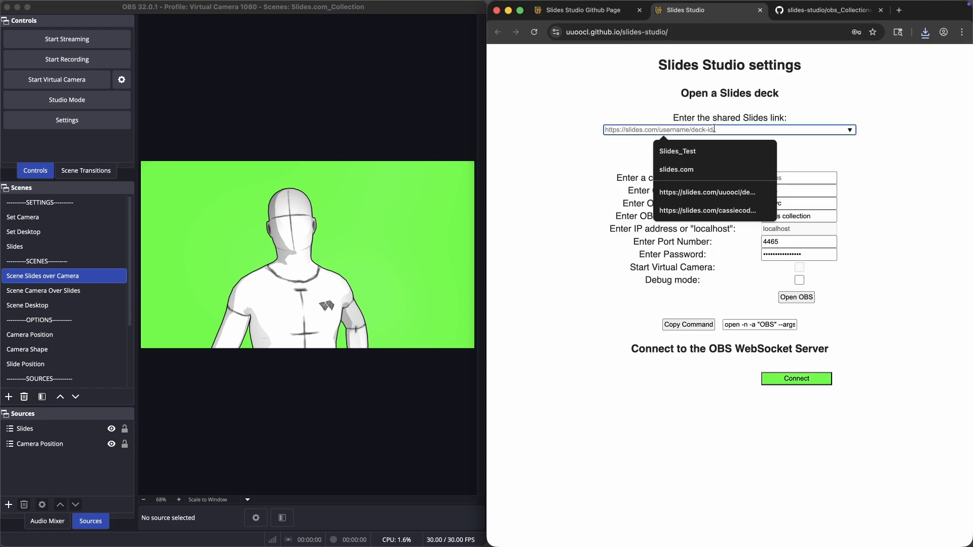
pyautogui.write('https://slides.com/uuoocl/deck-48ea10')
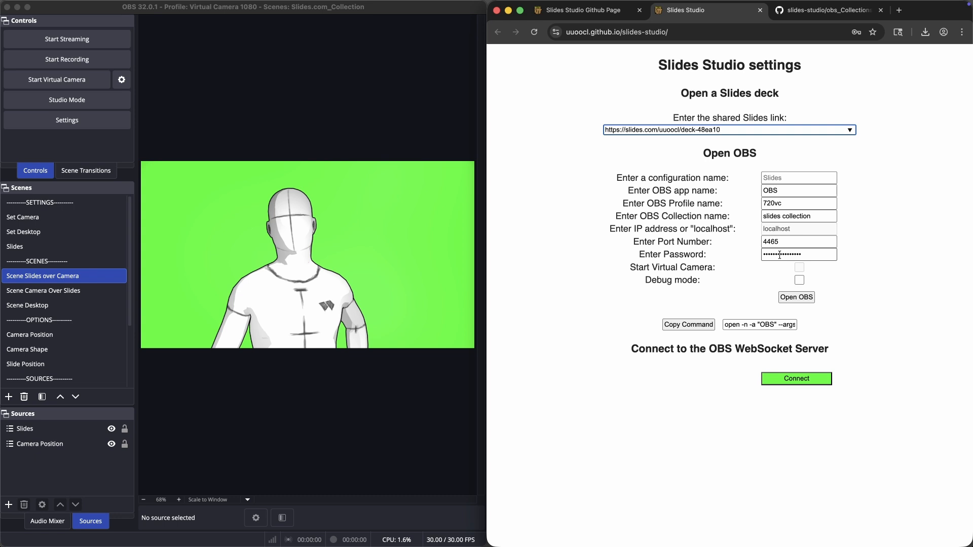
pyautogui.click(798, 378)
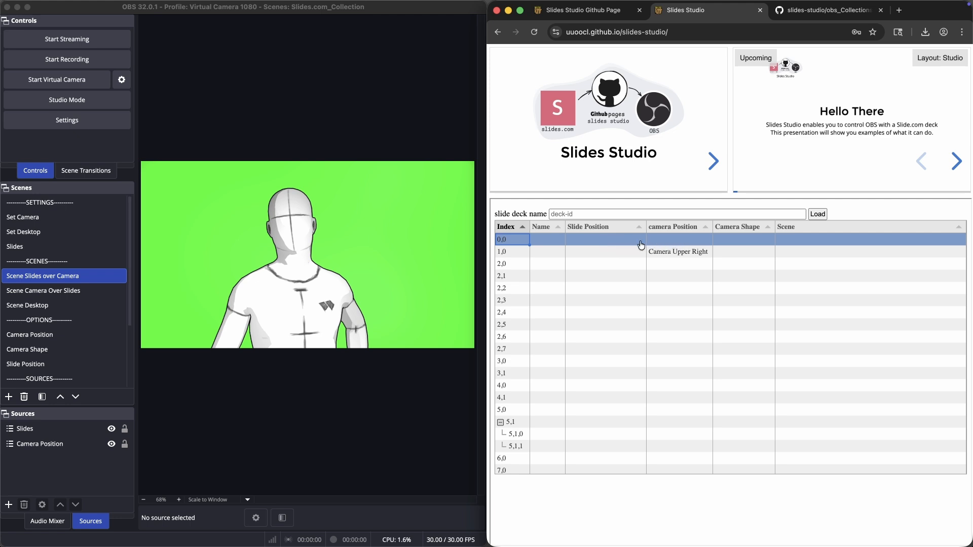
# Step: Set the slide deck name to slides-demo
pyautogui.click(573, 214)
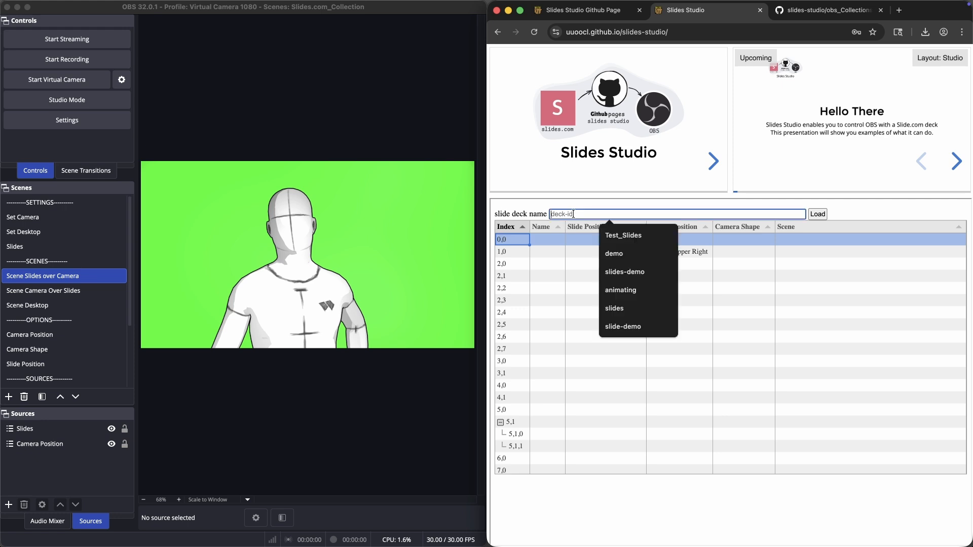
pyautogui.click(619, 273)
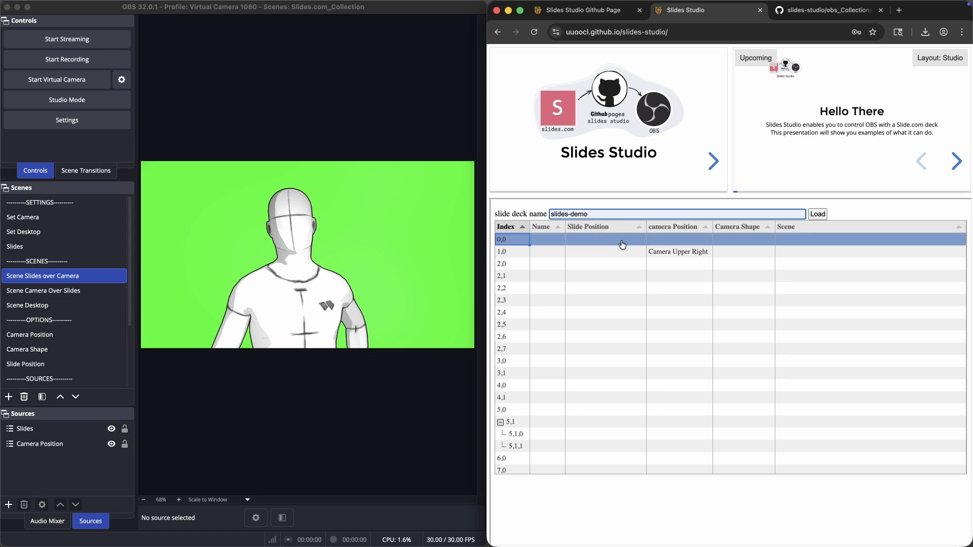
# Step: Set row 0,0 to Over-the-Shoulder skewed, Camera Full Screen, shape None, and Scene Slides over Camera, then activate that row
pyautogui.click(613, 242)
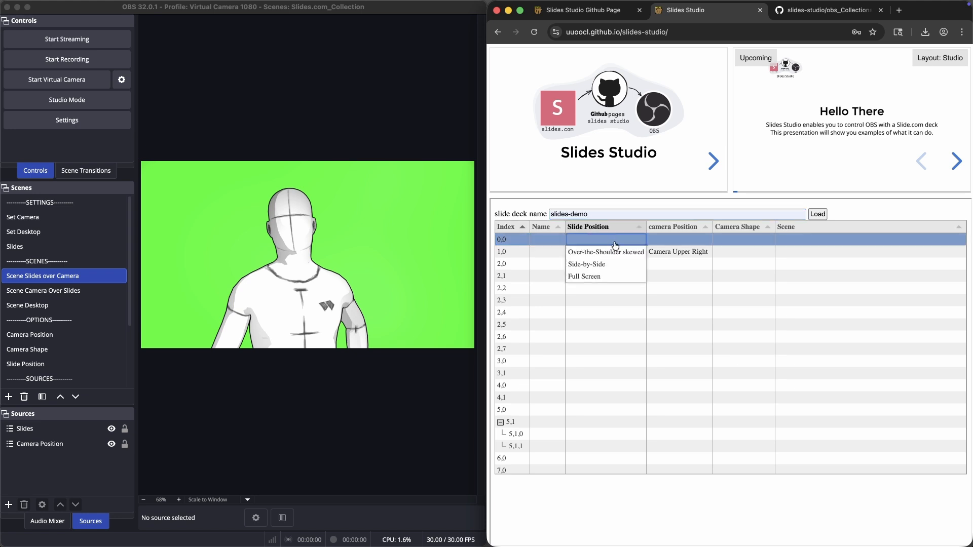
pyautogui.click(619, 256)
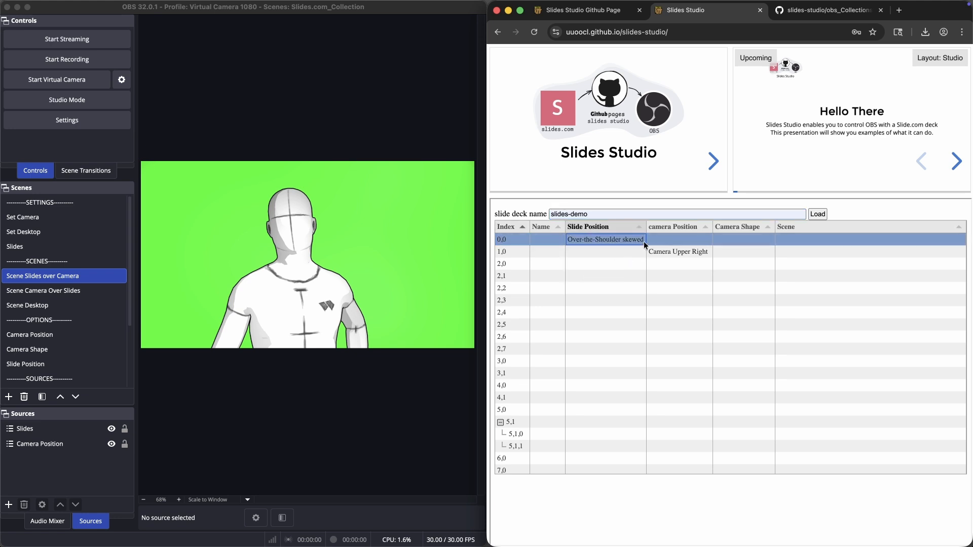
pyautogui.click(677, 240)
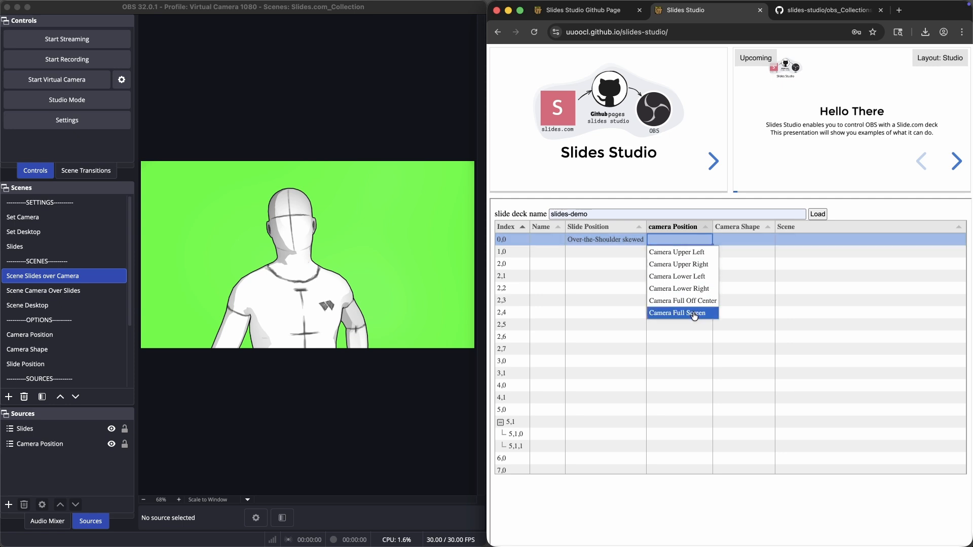
pyautogui.click(678, 313)
pyautogui.click(740, 239)
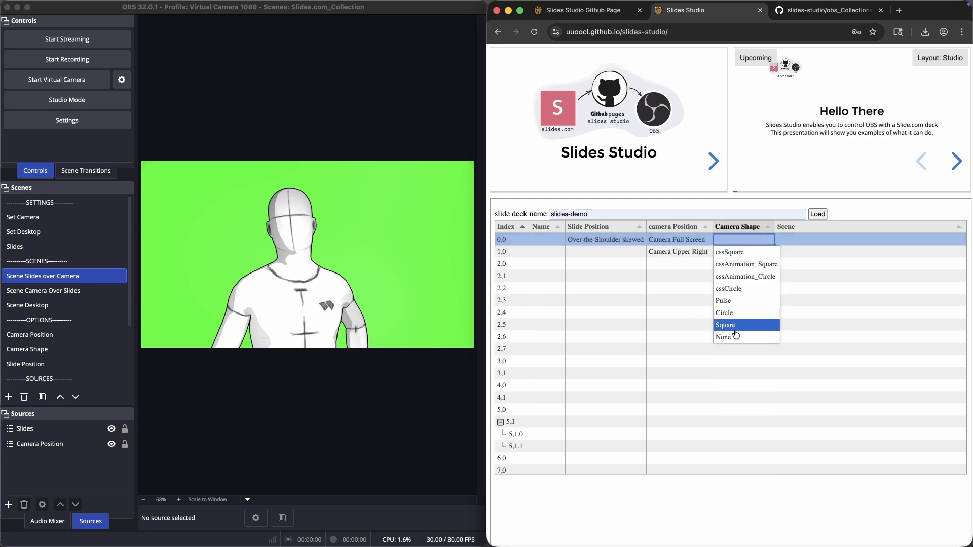
pyautogui.click(735, 340)
pyautogui.click(791, 238)
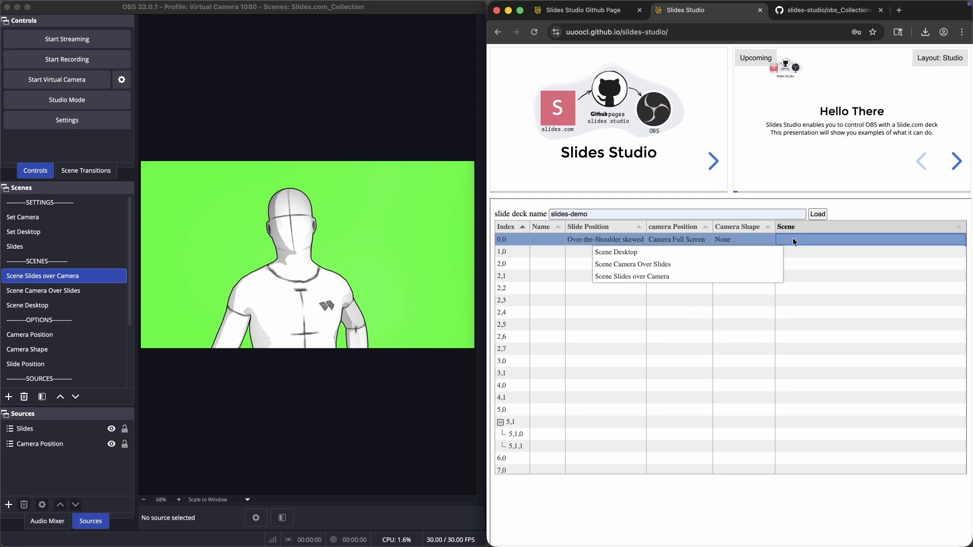
pyautogui.click(703, 278)
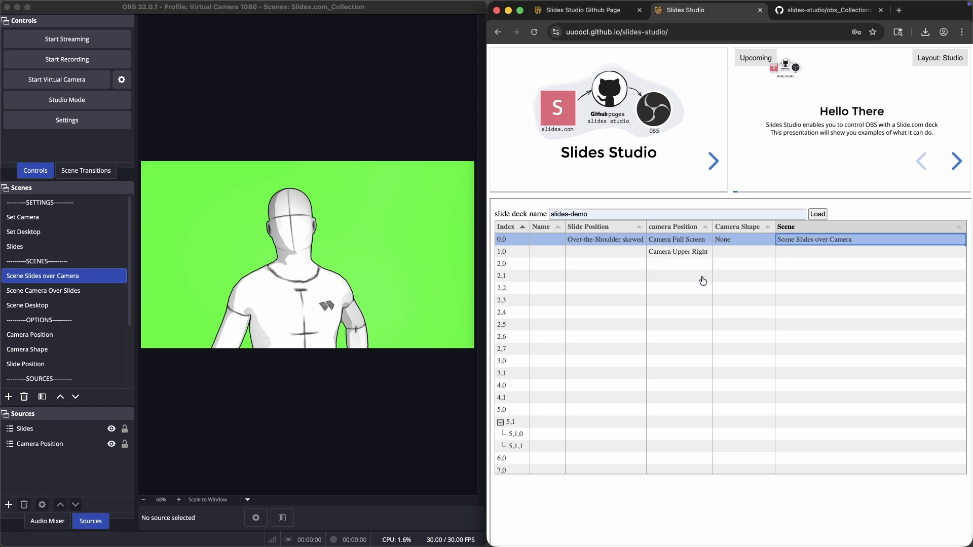
pyautogui.click(517, 240)
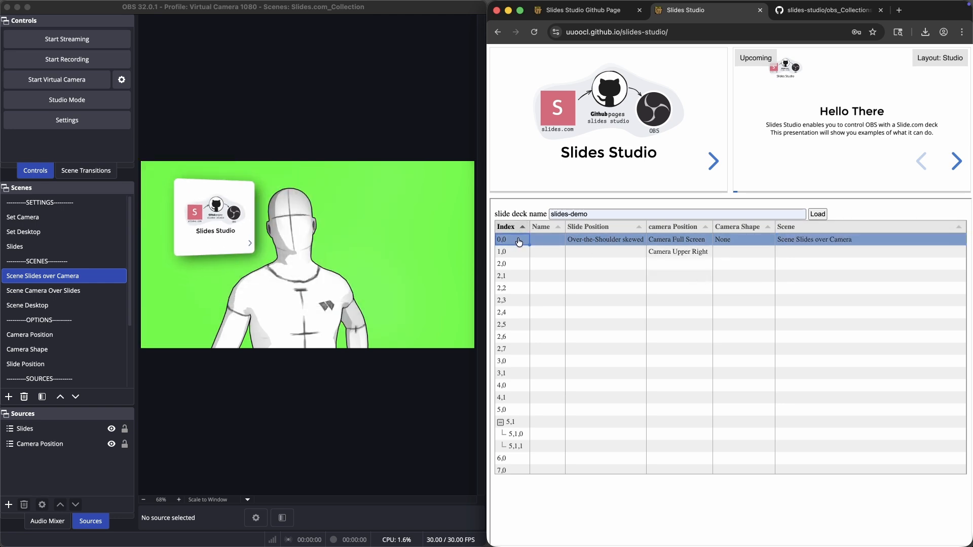
# Step: Set row 1,0 to Side-by-Side, Camera Full Off Center, and Scene Slides over Camera, then activate that row
pyautogui.click(598, 252)
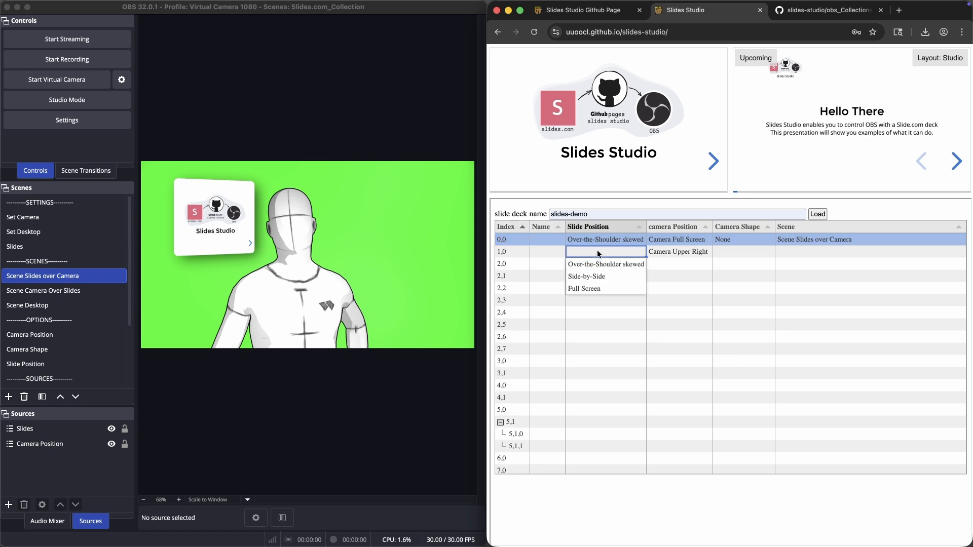
pyautogui.click(594, 276)
pyautogui.click(674, 253)
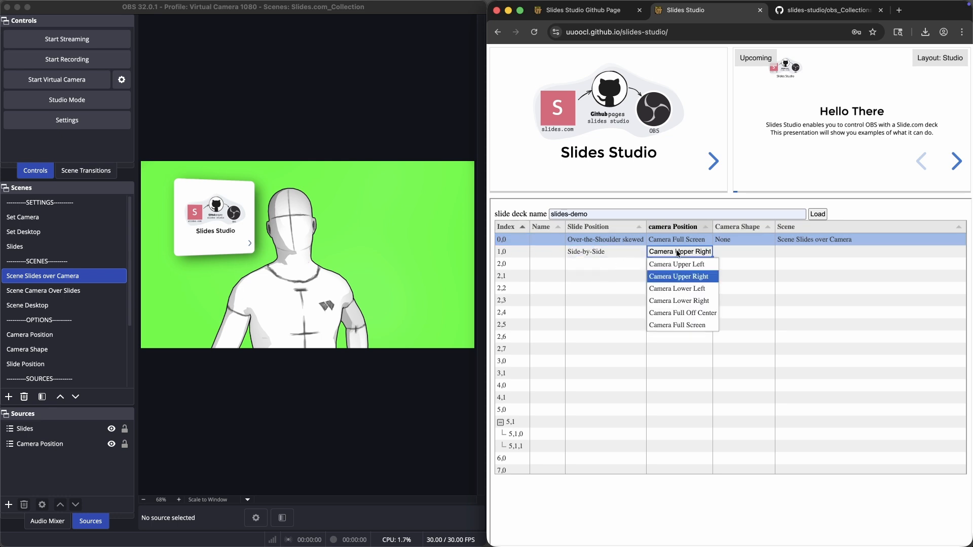
pyautogui.click(686, 313)
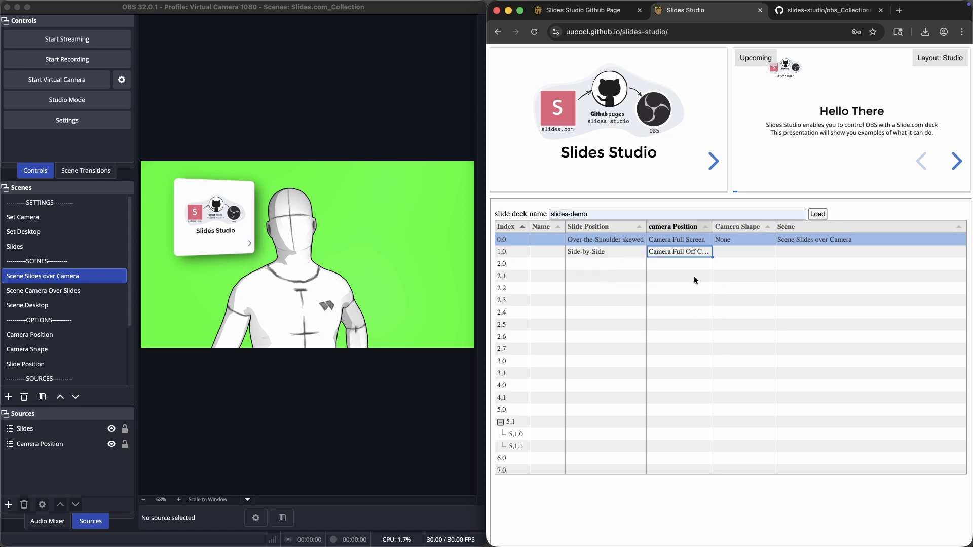
pyautogui.click(821, 251)
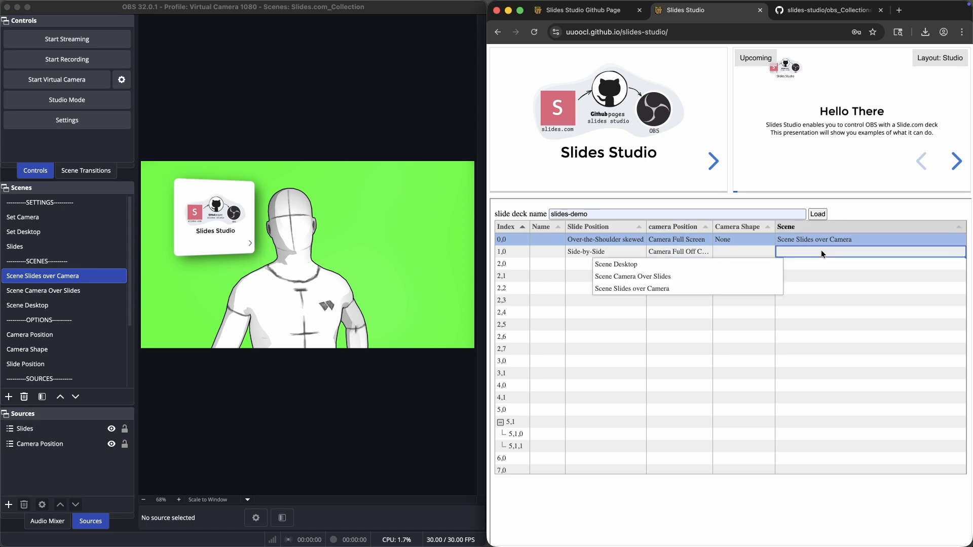
pyautogui.click(682, 289)
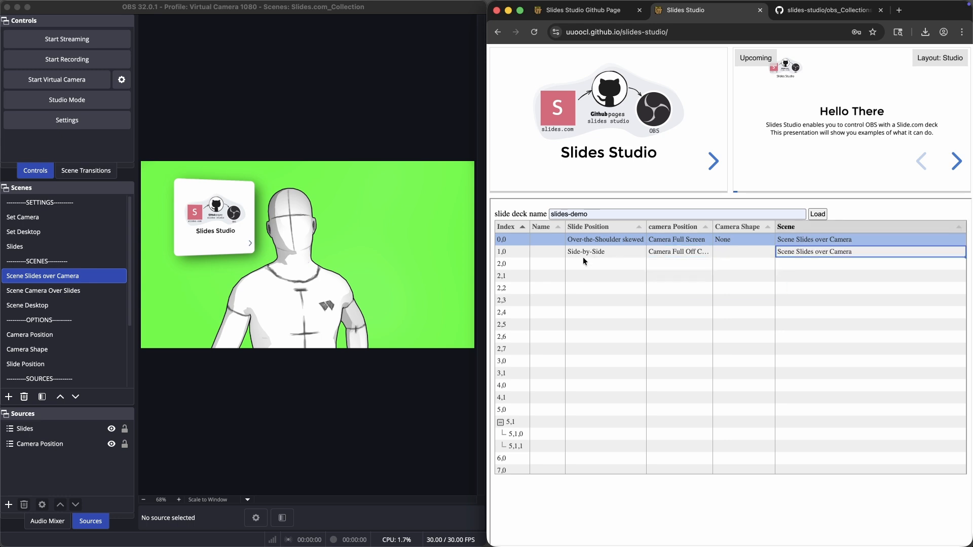
pyautogui.click(505, 252)
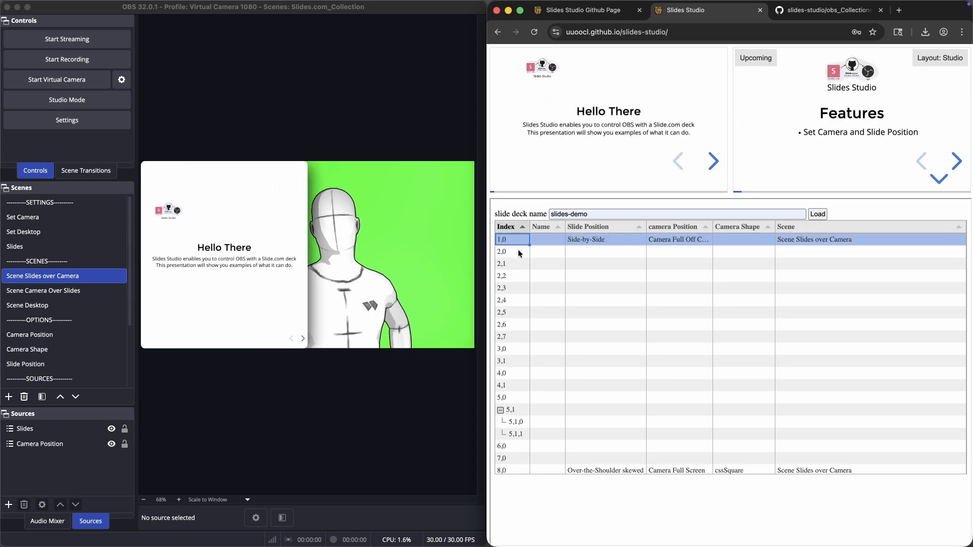
# Step: Set row 2,0 to Full Screen, Camera Upper Left, Scene Camera Over Slides, and shape Circle, then activate that row
pyautogui.click(586, 252)
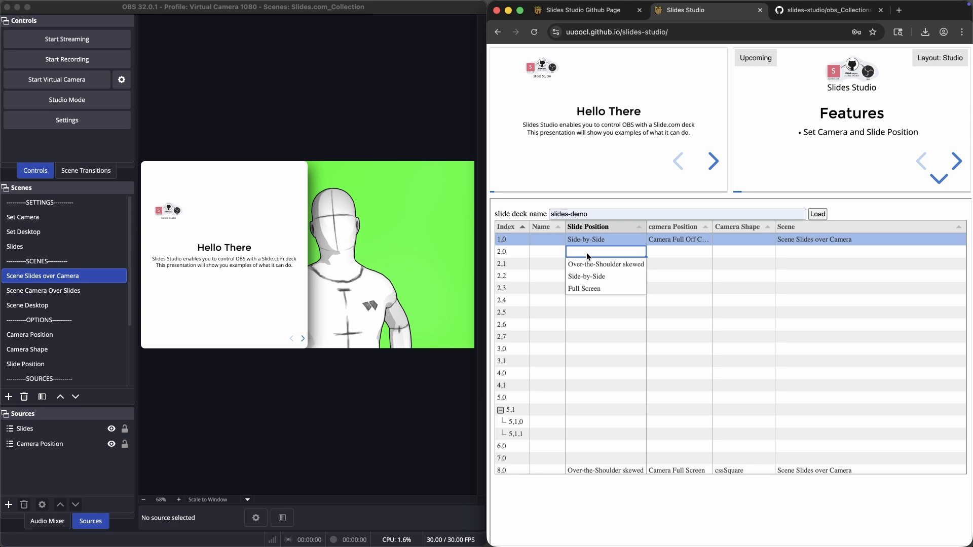
pyautogui.click(595, 290)
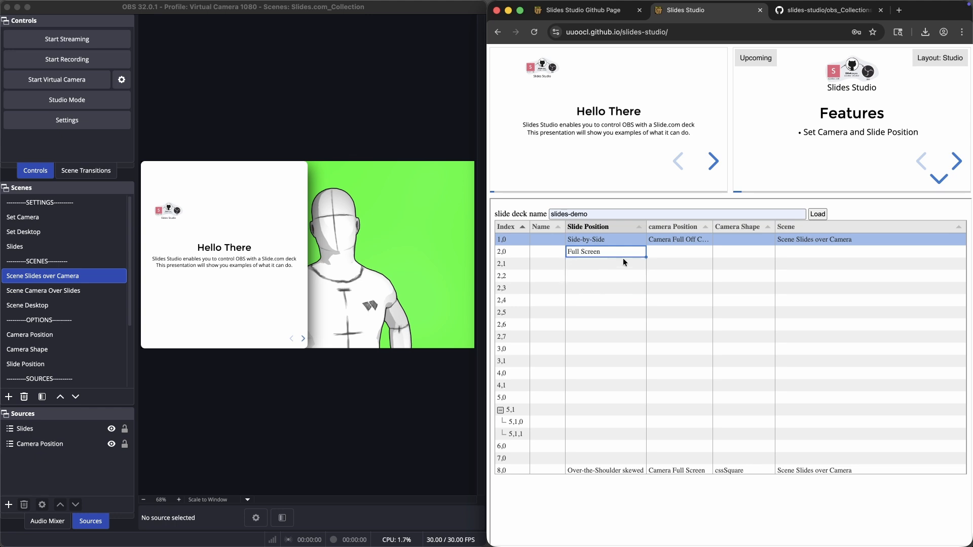
pyautogui.click(670, 252)
pyautogui.click(682, 265)
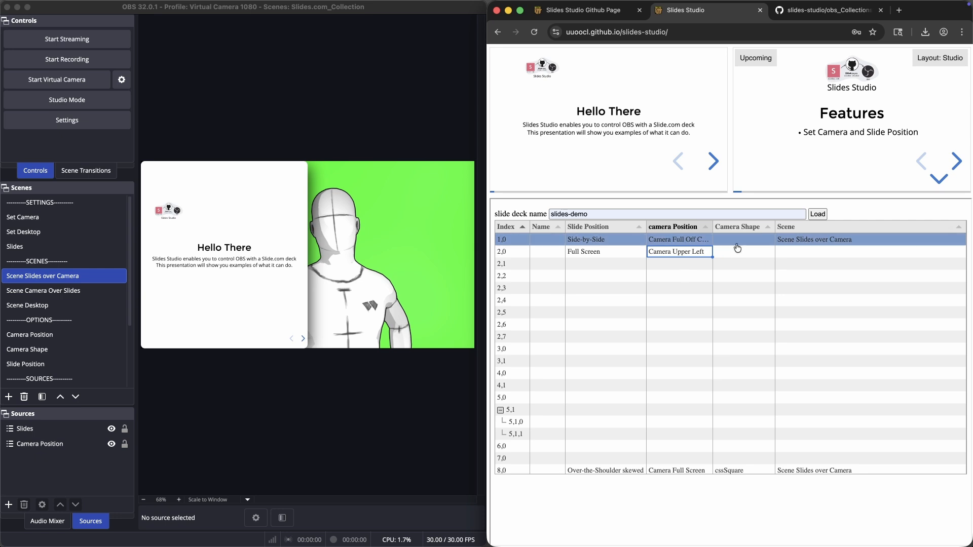
pyautogui.click(795, 253)
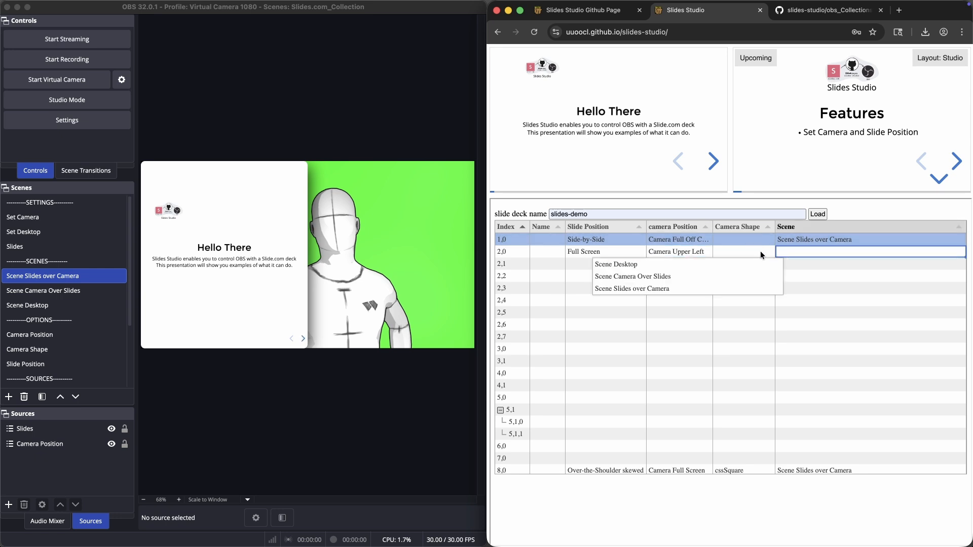
pyautogui.click(750, 277)
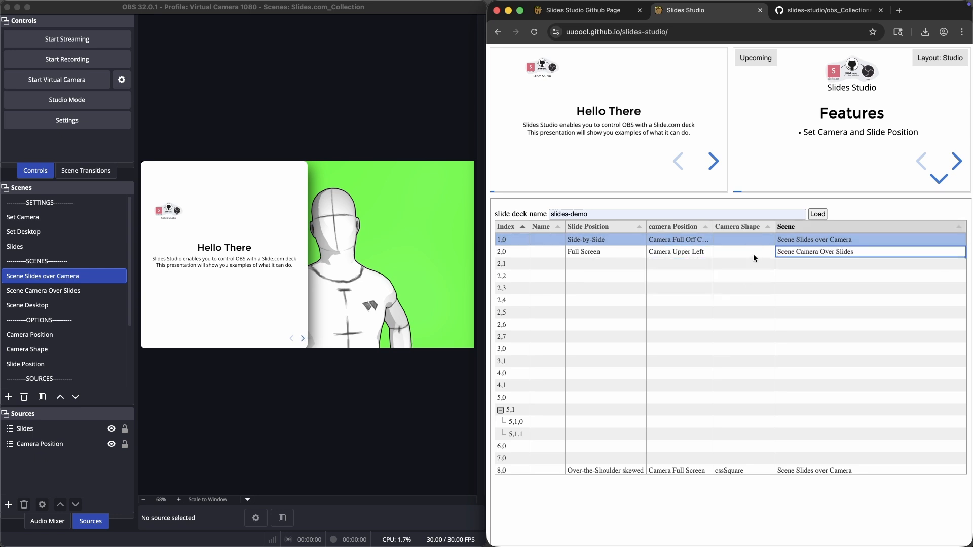
pyautogui.click(754, 252)
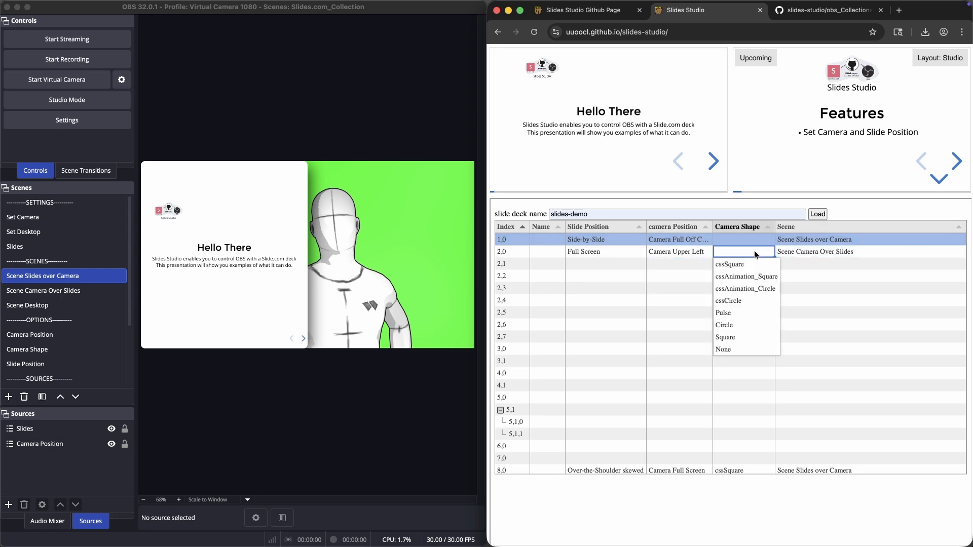
pyautogui.click(740, 326)
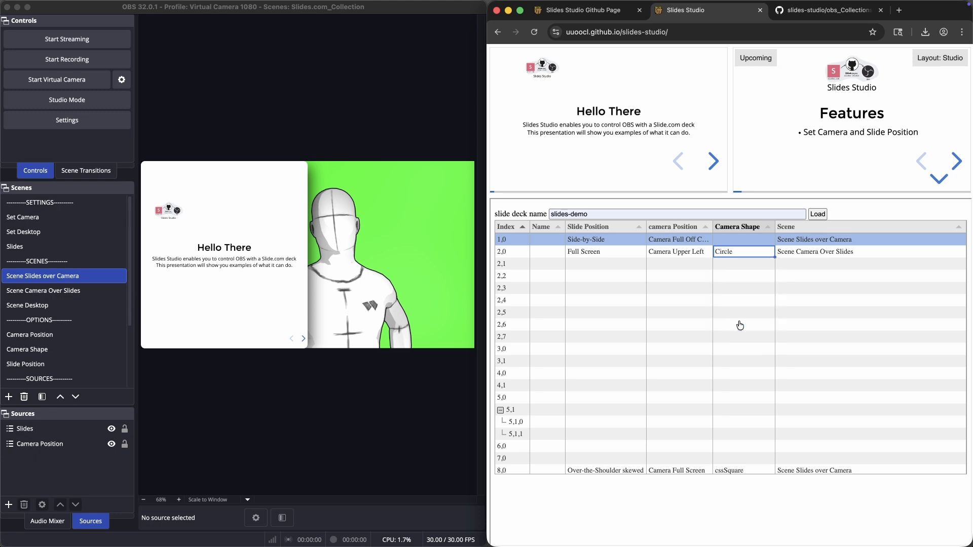
pyautogui.click(509, 249)
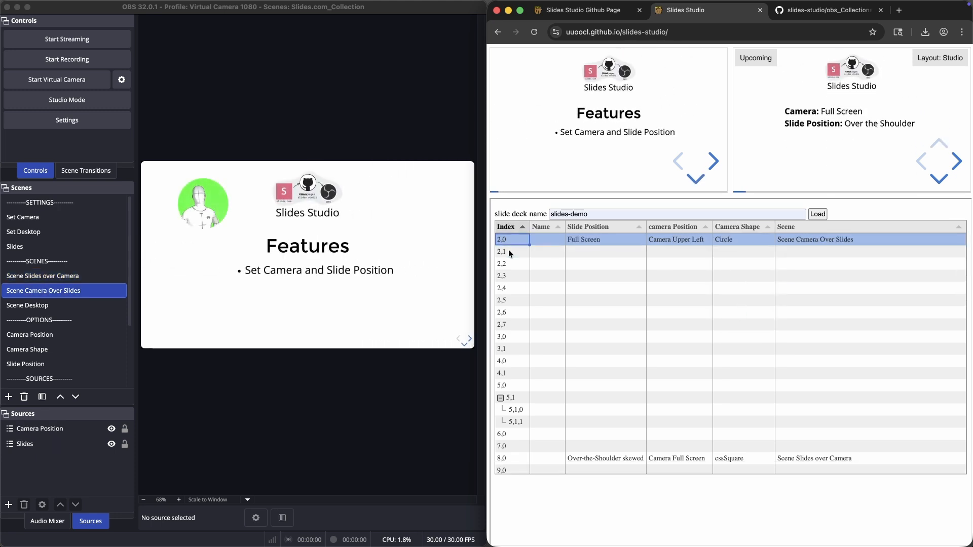
# Step: Step the deck forward and back between the first slides to test that OBS scenes switch with them
pyautogui.scroll(2, 561, 251)
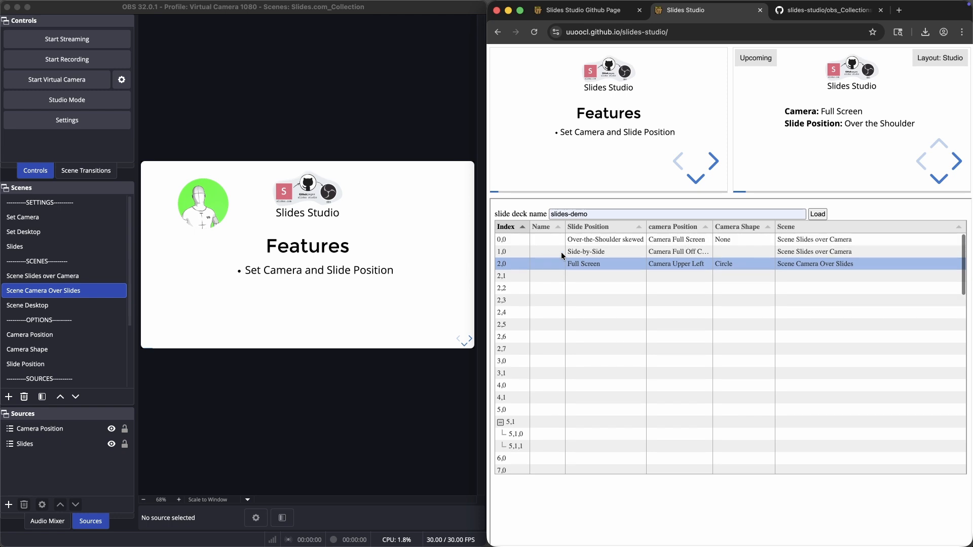
pyautogui.click(512, 238)
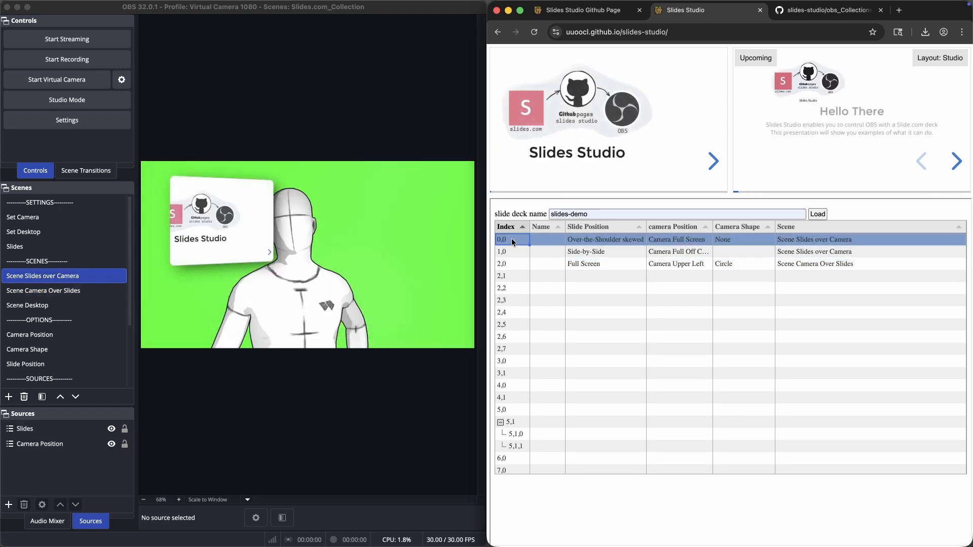
pyautogui.click(713, 162)
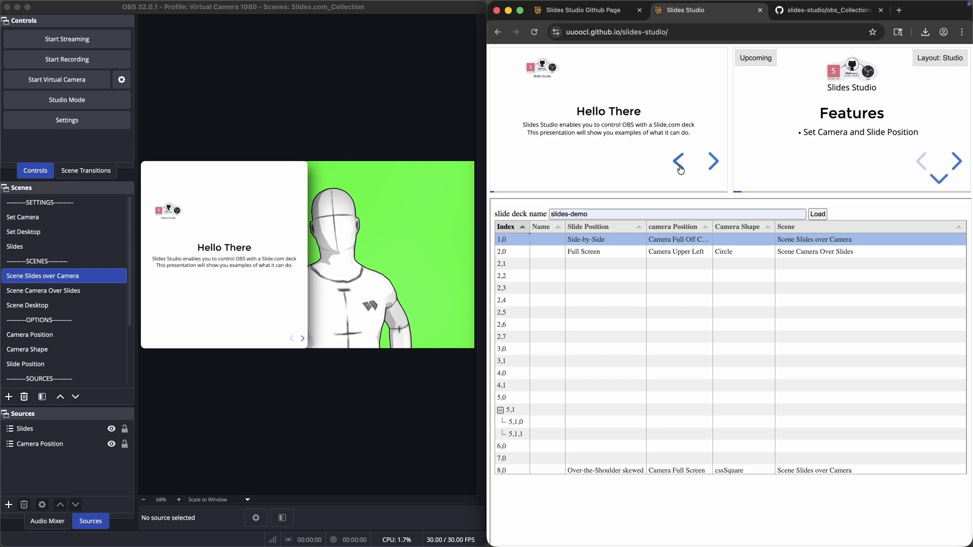
pyautogui.click(680, 168)
pyautogui.press('Right')
pyautogui.scroll(1, 516, 244)
pyautogui.click(515, 239)
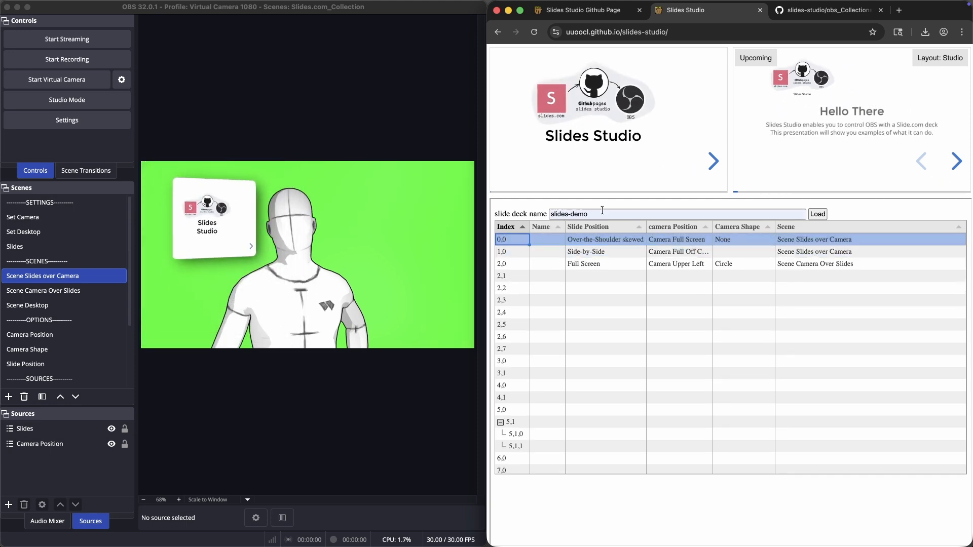
# Step: Switch the layout to Teleprompter and advance the deck to the next slide
pyautogui.click(938, 58)
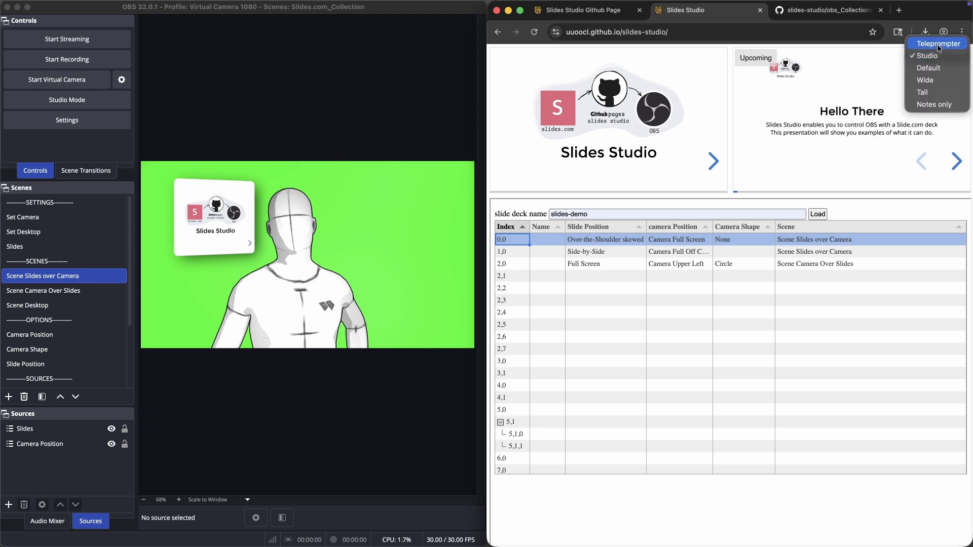
pyautogui.click(938, 46)
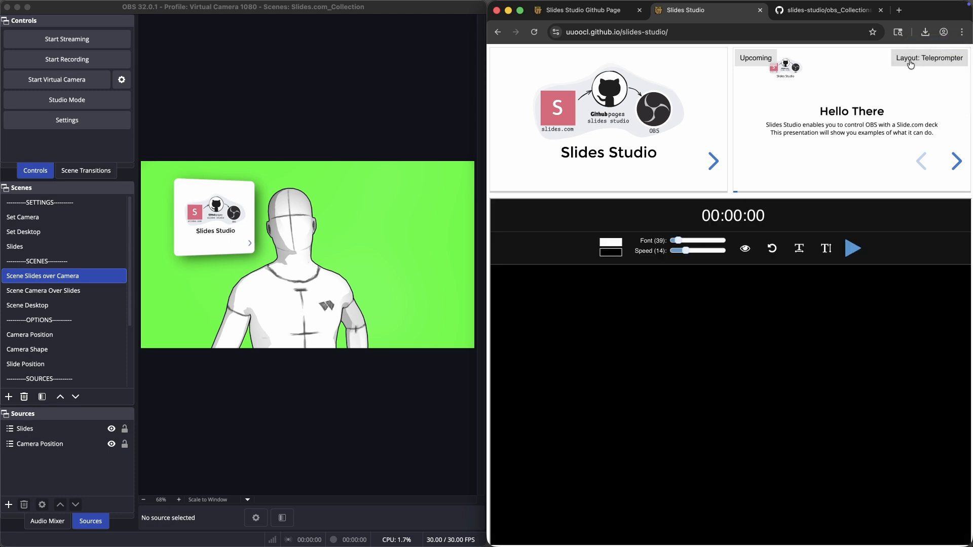
pyautogui.click(712, 162)
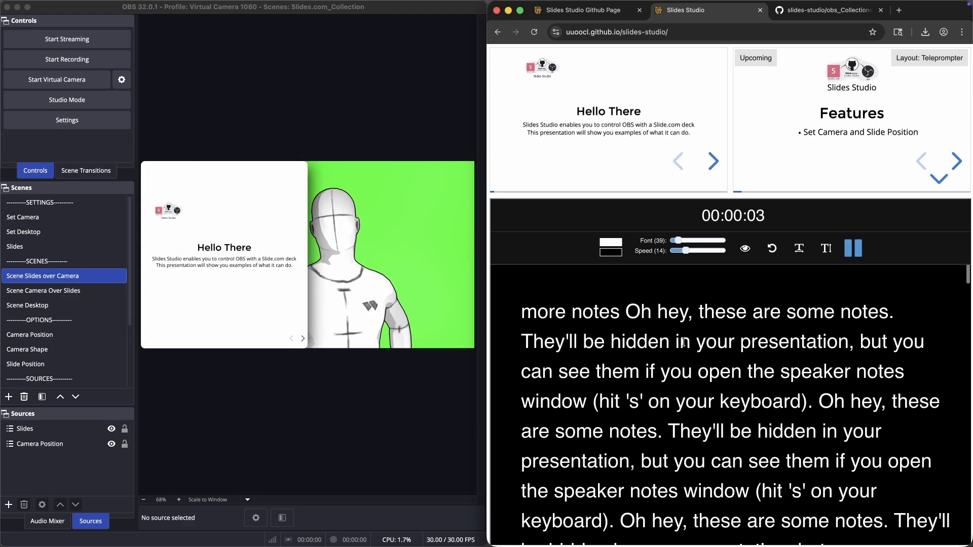
# Step: Set the teleprompter font to 35 and speed to 14, and toggle the focus highlight on and off
pyautogui.moveTo(682, 243)
pyautogui.mouseDown()
pyautogui.moveTo(714, 242)
pyautogui.moveTo(679, 248)
pyautogui.mouseUp()
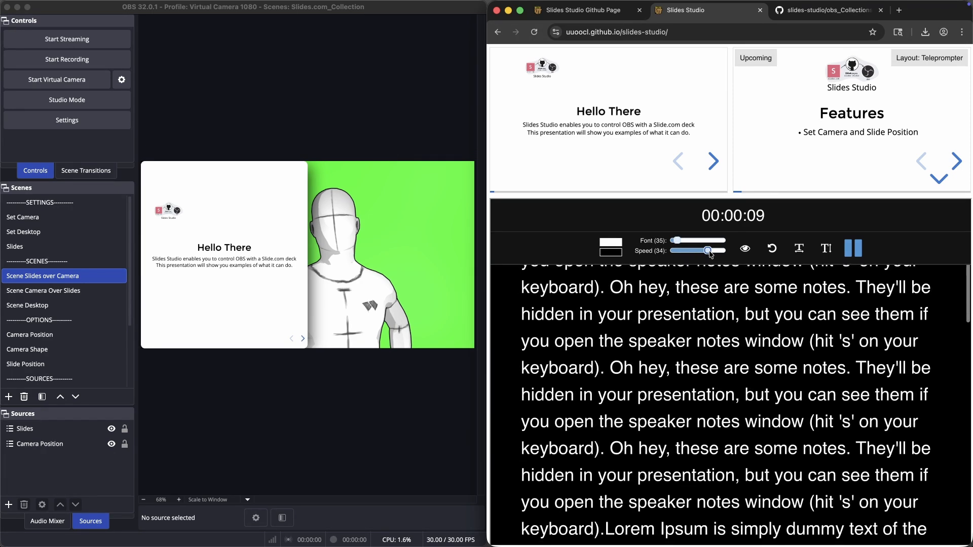
pyautogui.moveTo(725, 250); pyautogui.dragTo(689, 253)
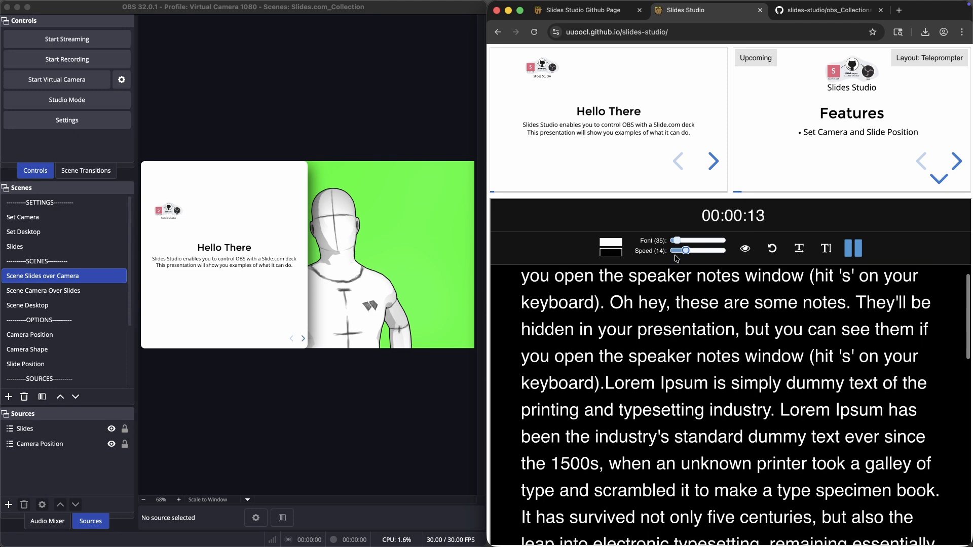
pyautogui.click(746, 249)
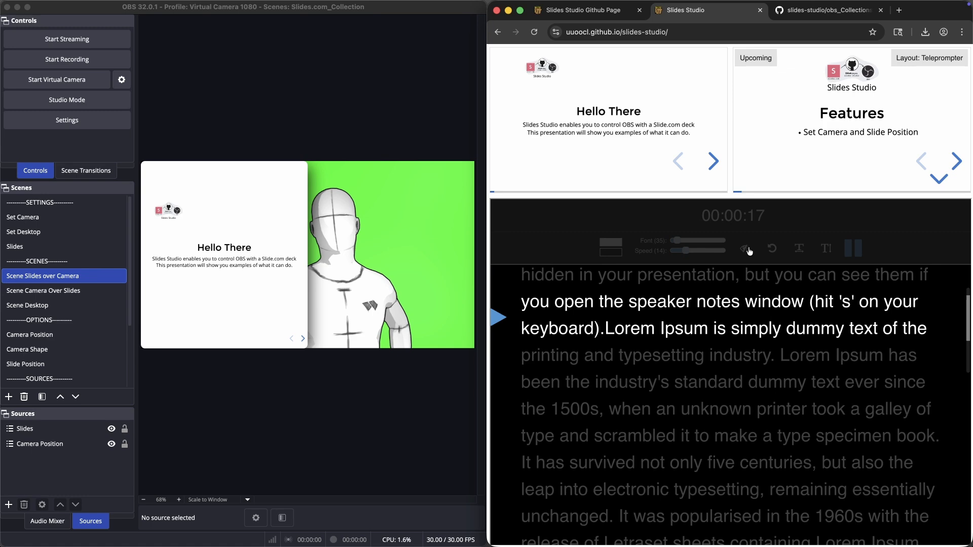
pyautogui.click(746, 250)
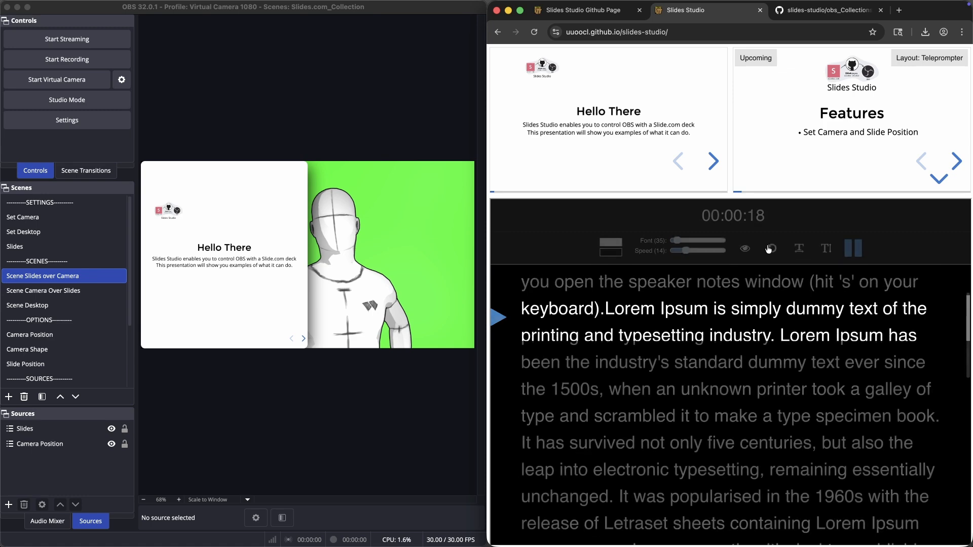
# Step: Try the teleprompter's mirror and flip text toggles and pause and resume the scrolling
pyautogui.click(801, 248)
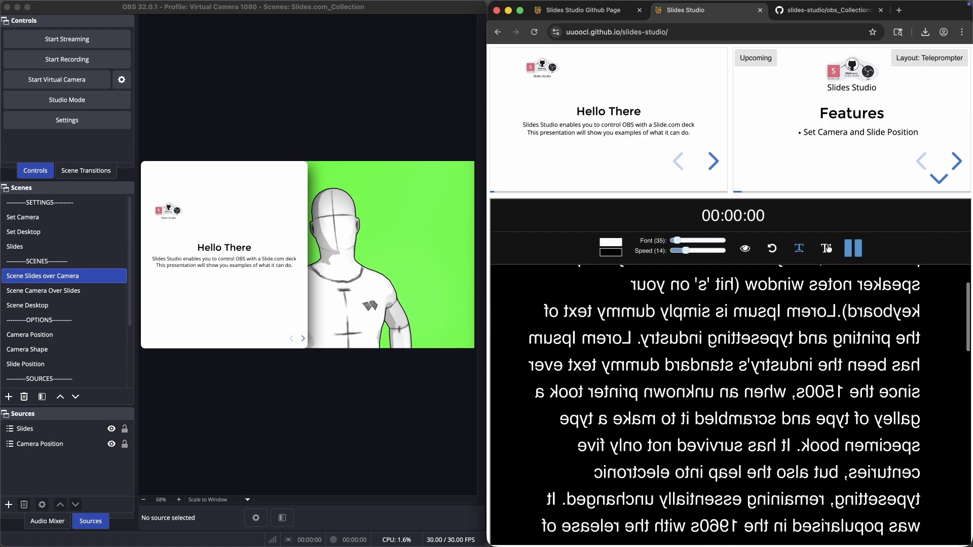
pyautogui.click(826, 249)
pyautogui.click(826, 248)
pyautogui.click(799, 249)
pyautogui.click(853, 249)
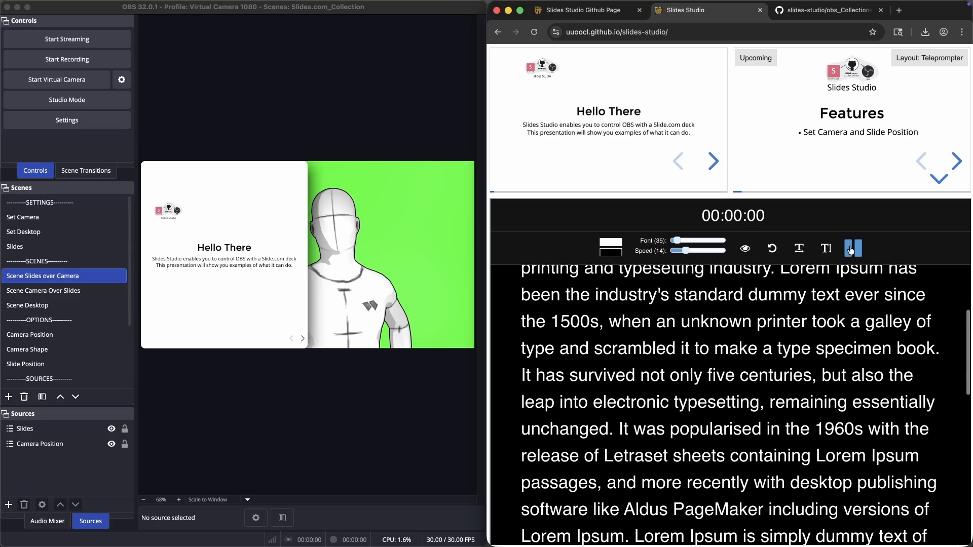
pyautogui.click(857, 250)
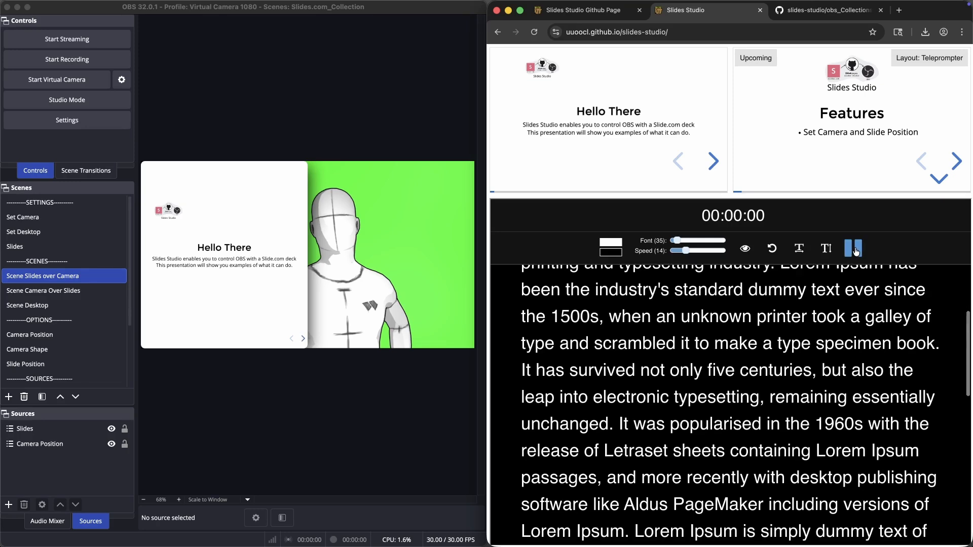
# Step: Switch the layout to Studio
pyautogui.click(924, 58)
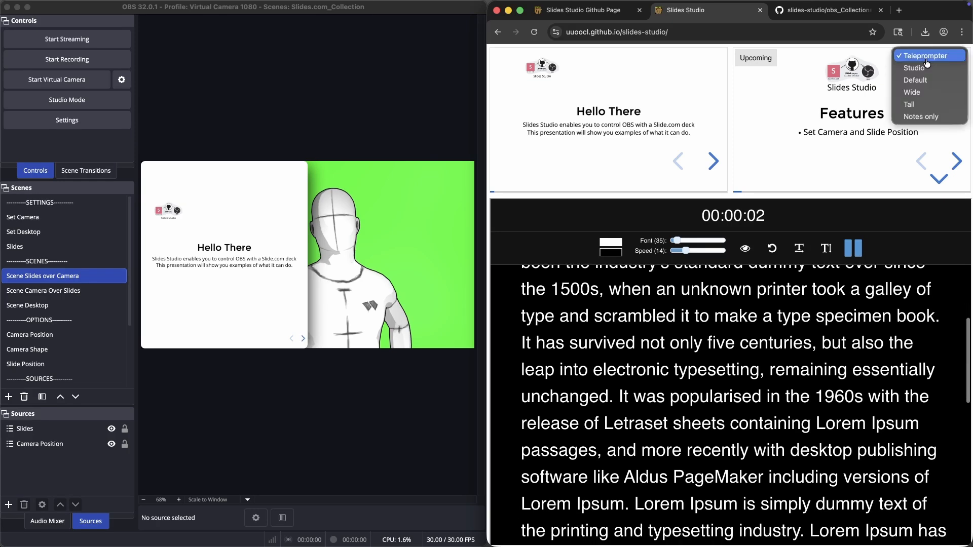
pyautogui.click(926, 68)
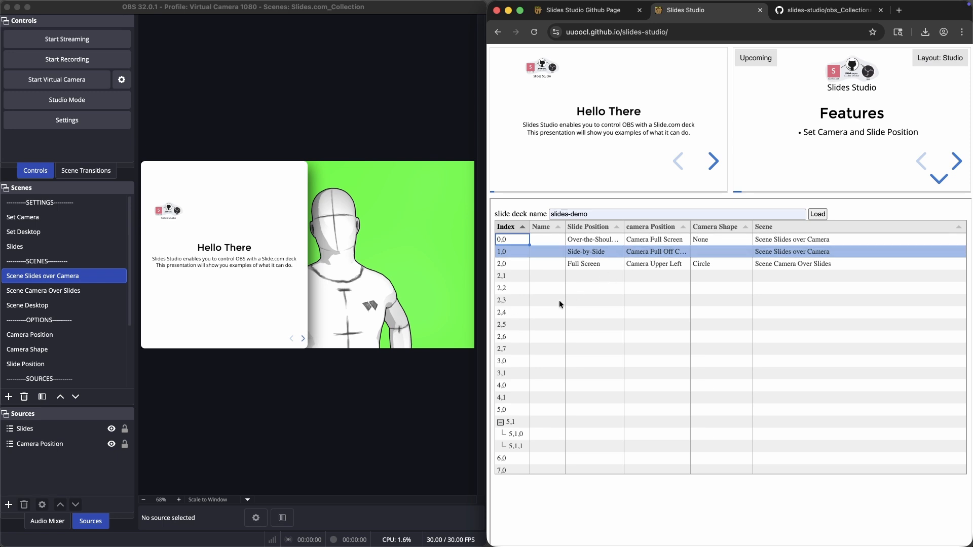
# Step: Map slide 5,0 to Side-by-Side, Camera Full Off Center and Scene Slides over Camera, then jump the deck to it
pyautogui.scroll(-5, 557, 303)
pyautogui.scroll(-2, 556, 306)
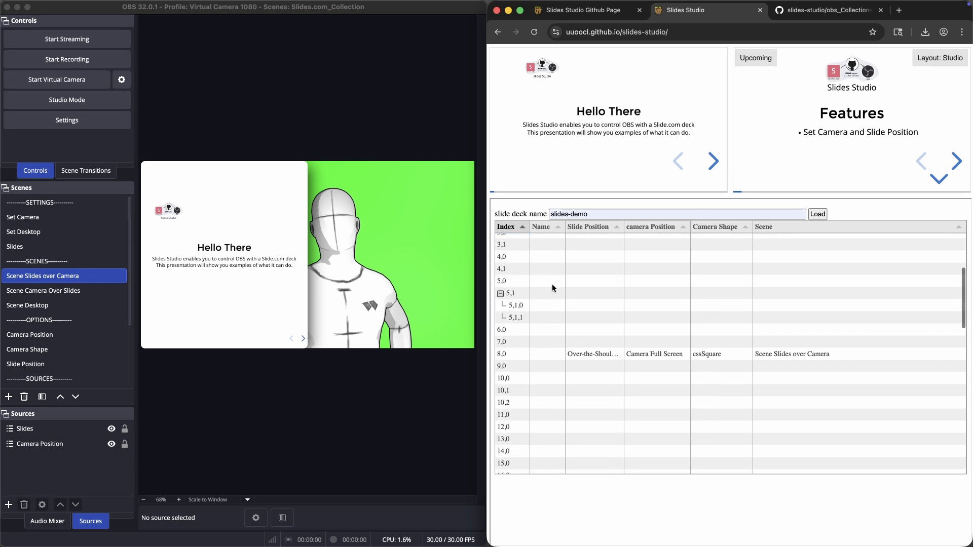
pyautogui.click(591, 280)
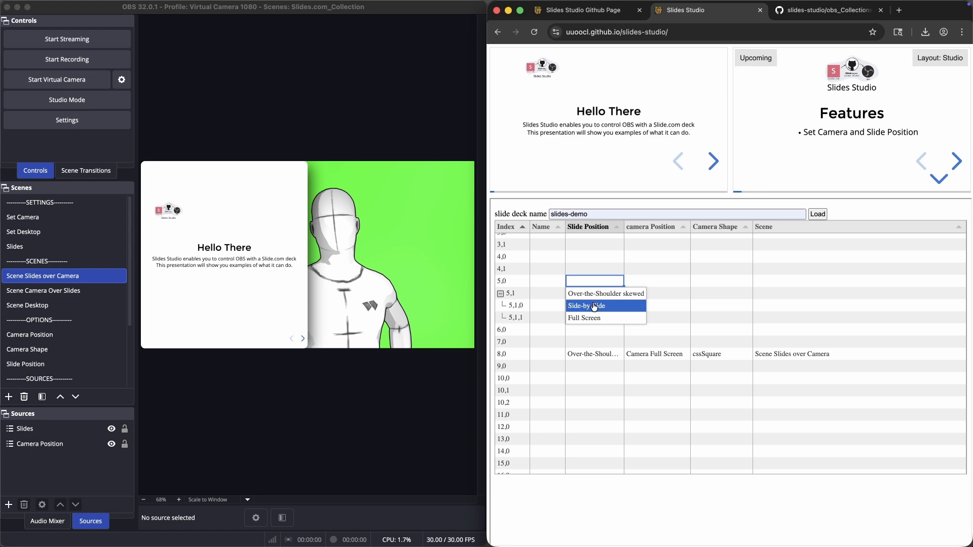
pyautogui.click(594, 307)
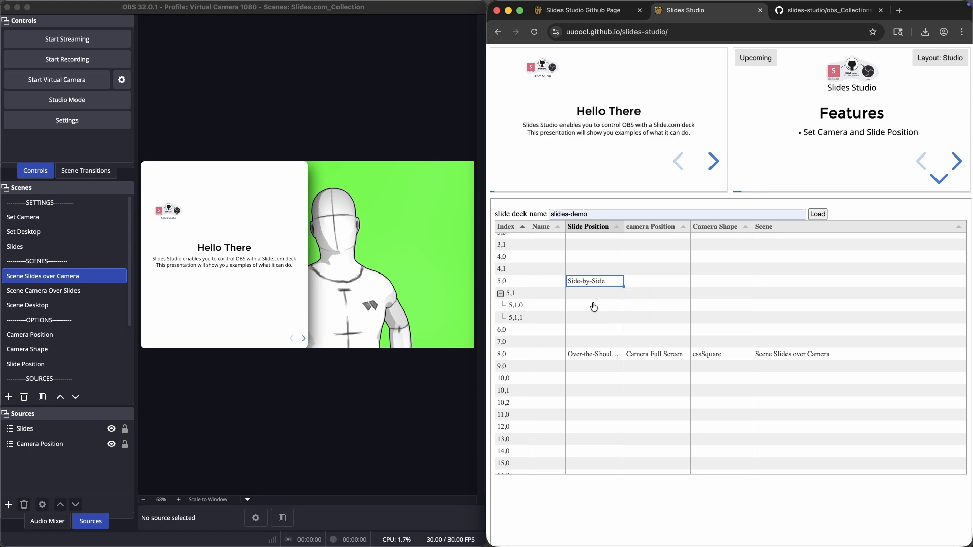
pyautogui.click(644, 280)
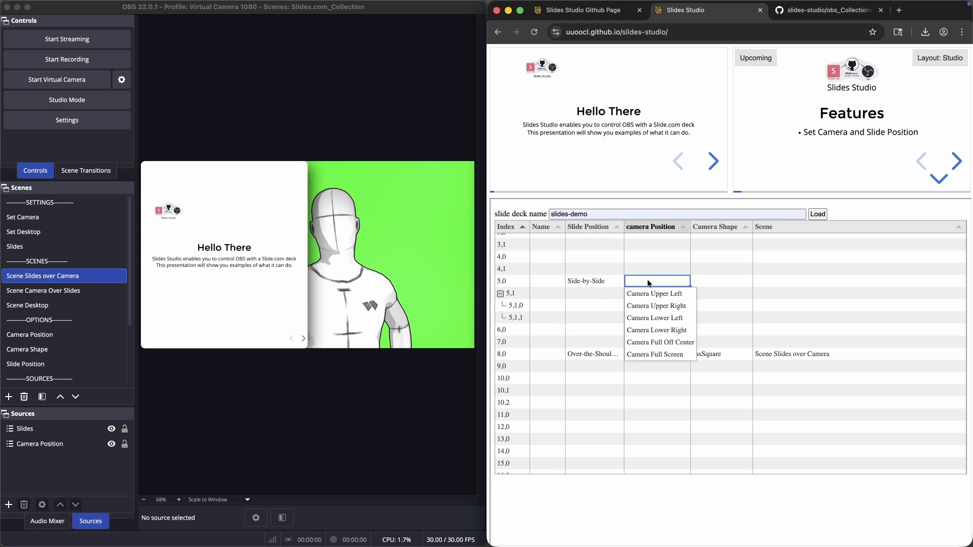
pyautogui.click(662, 343)
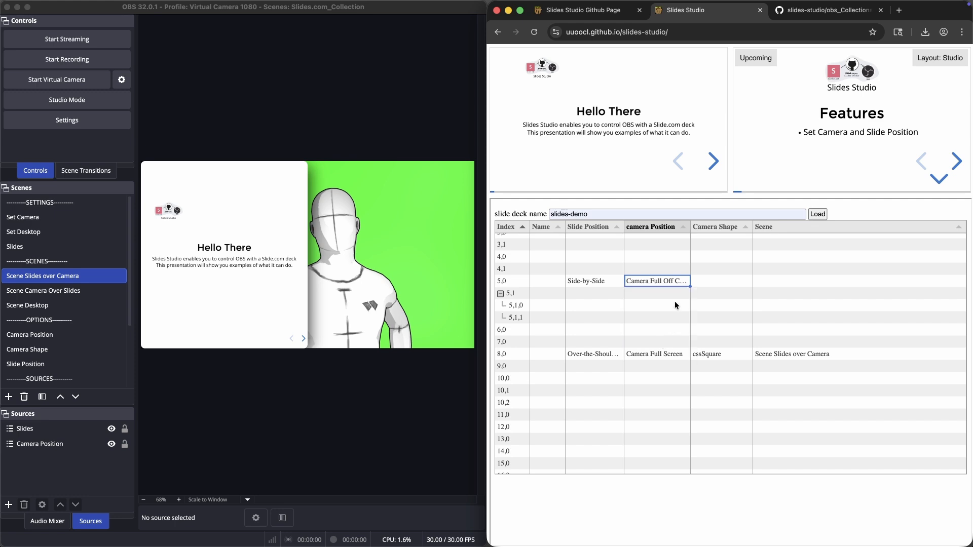
pyautogui.click(776, 280)
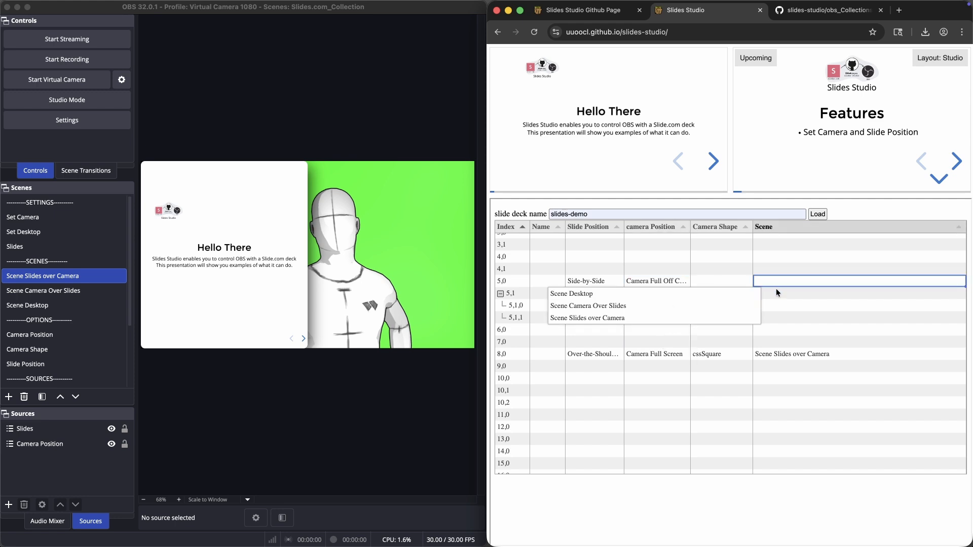
pyautogui.click(672, 319)
pyautogui.click(510, 281)
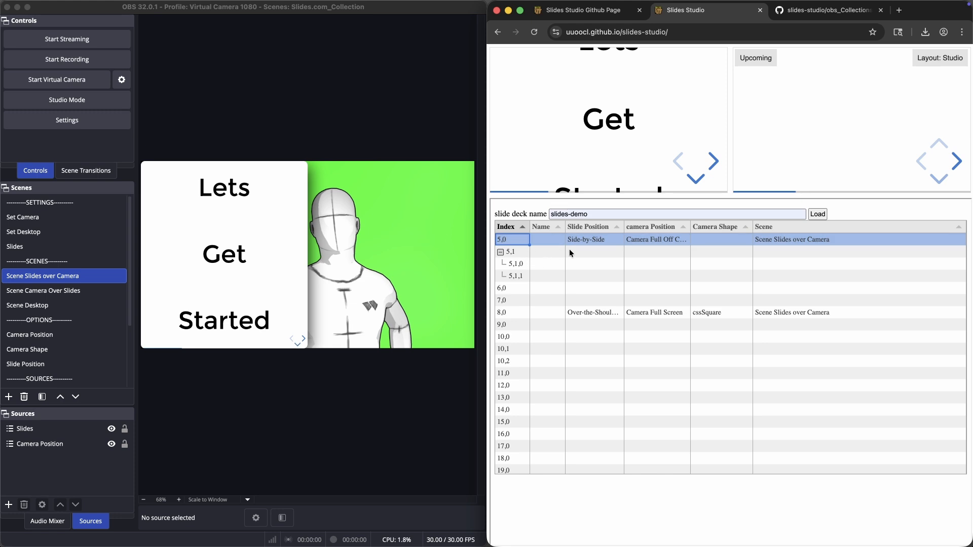
# Step: Map slide 5,1 to Full Screen slide position, Camera Upper Left and Scene Camera Over Slides
pyautogui.click(596, 251)
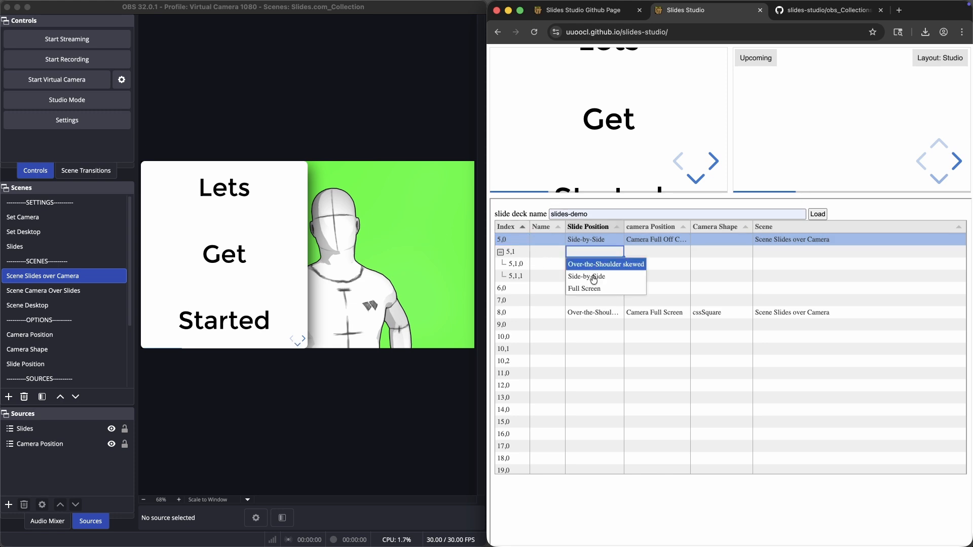
pyautogui.click(595, 292)
pyautogui.click(652, 252)
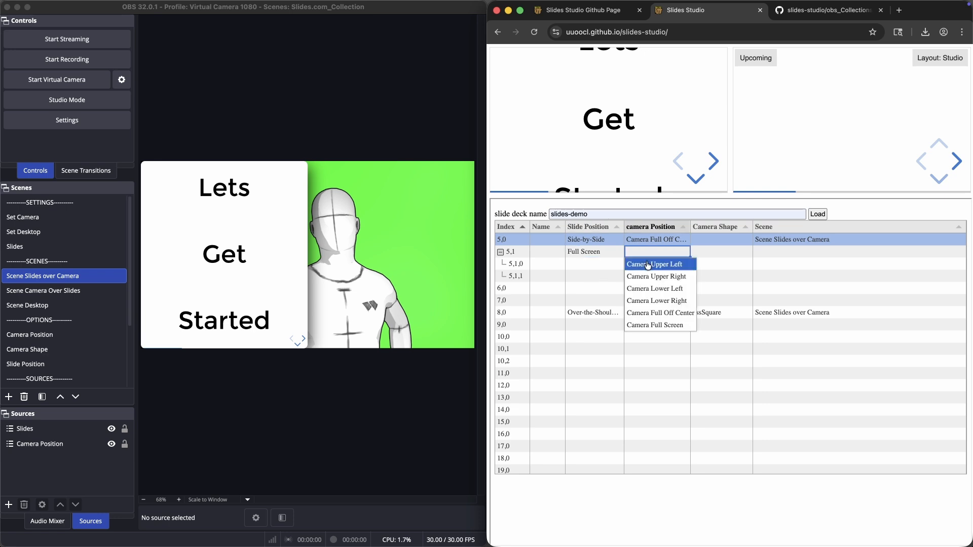
pyautogui.click(659, 265)
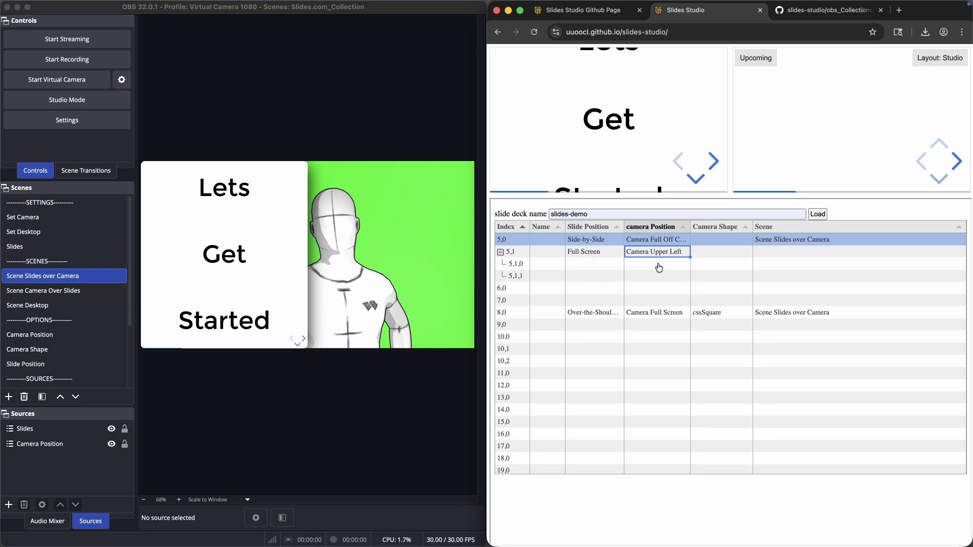
pyautogui.click(776, 252)
pyautogui.click(736, 276)
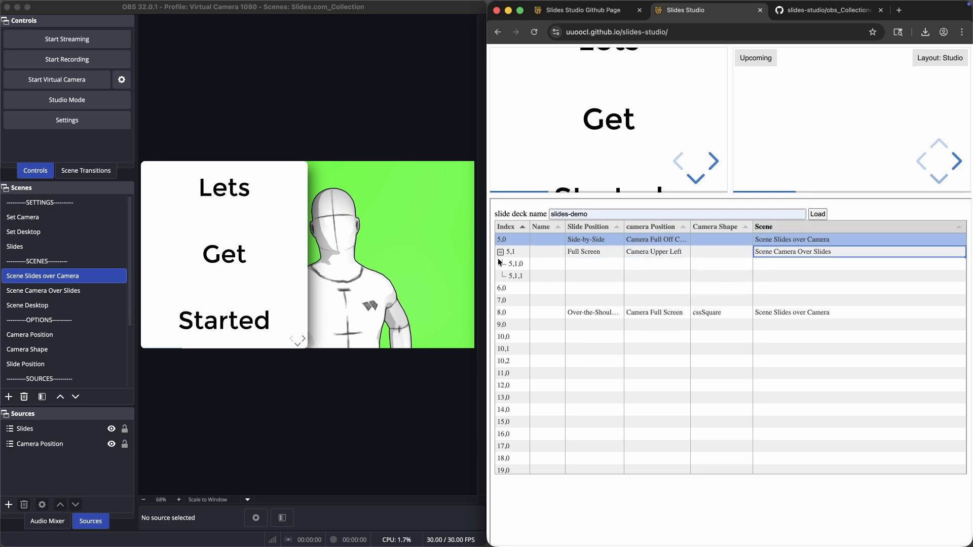
# Step: Jump the deck to slide 5,1,0 and set its camera position to Camera Upper Right
pyautogui.click(516, 251)
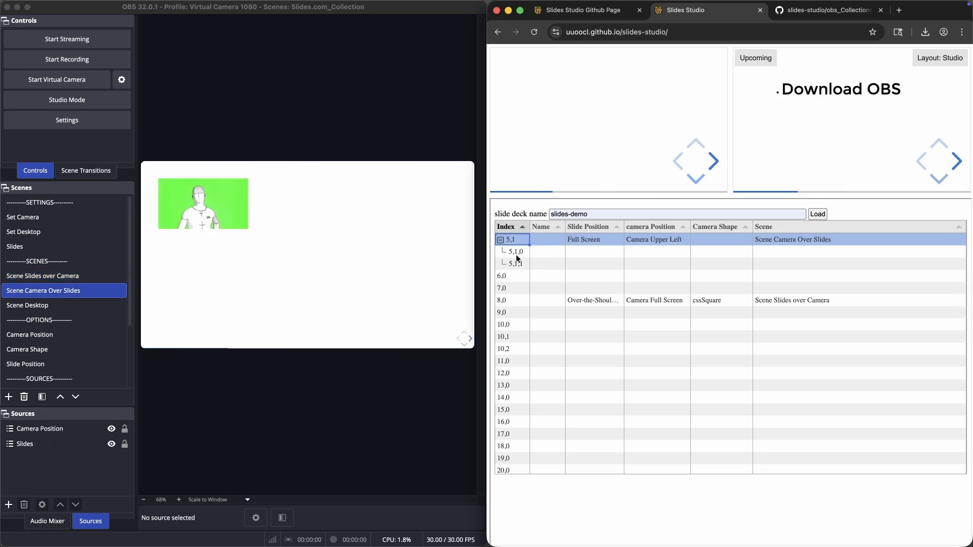
pyautogui.click(518, 250)
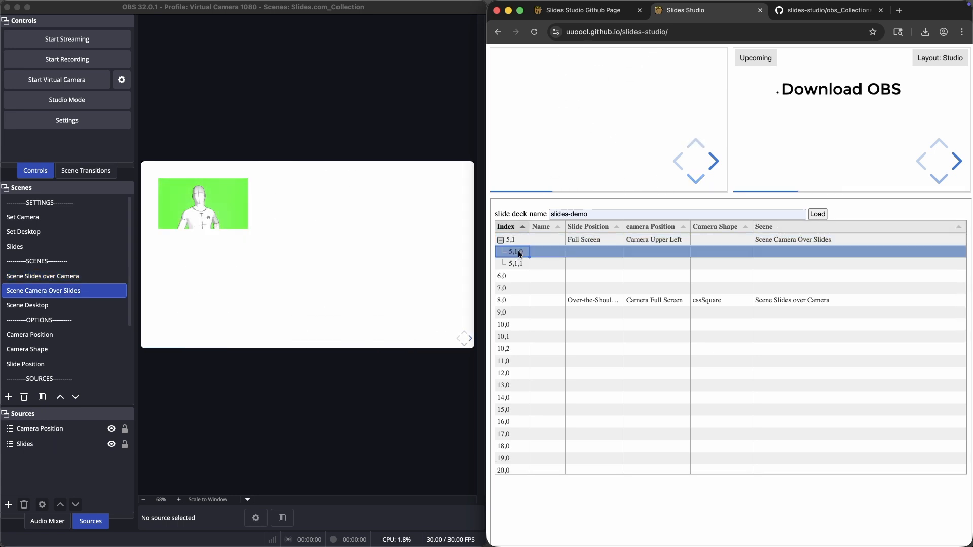
pyautogui.click(673, 252)
pyautogui.click(679, 277)
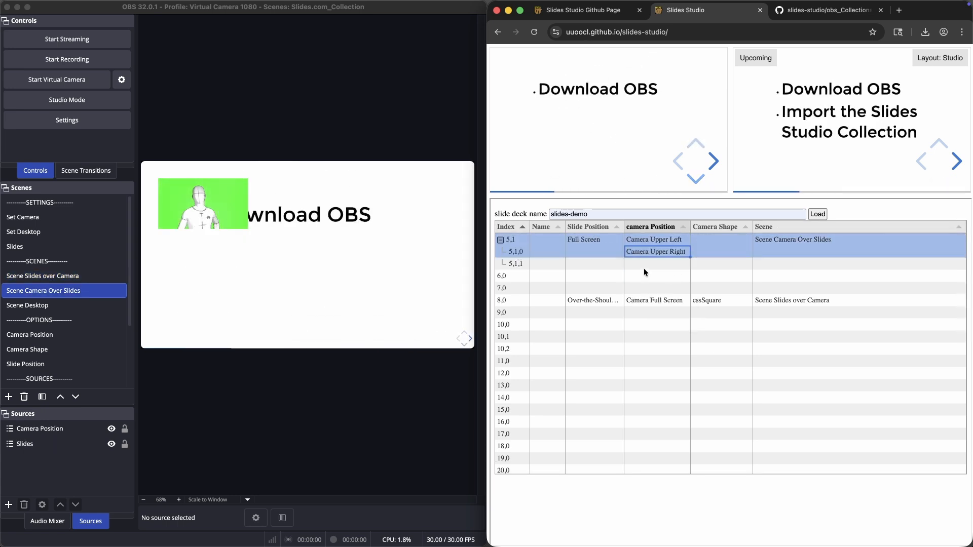
# Step: Jump the deck to slide 5,1,1 and set its camera position to Camera Lower Right
pyautogui.click(523, 253)
pyautogui.click(517, 264)
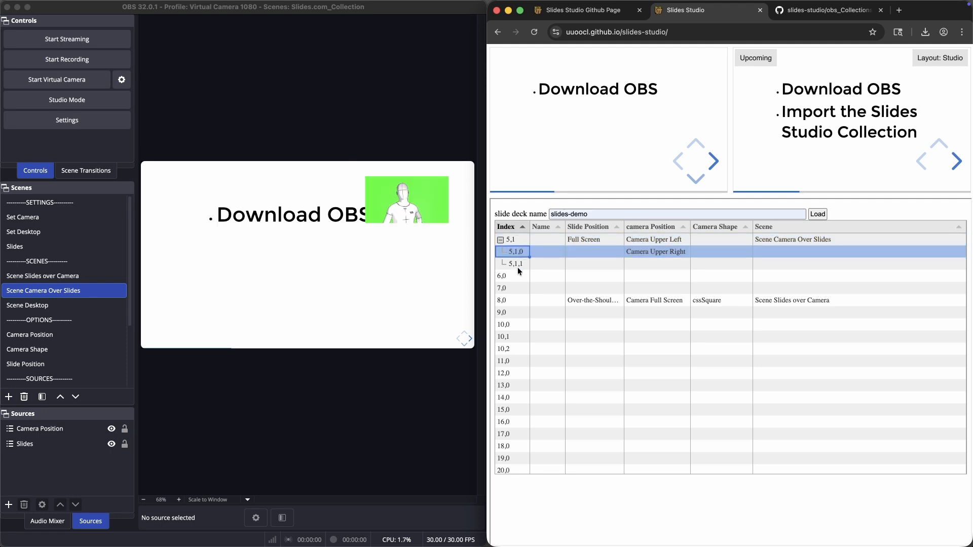
pyautogui.click(661, 264)
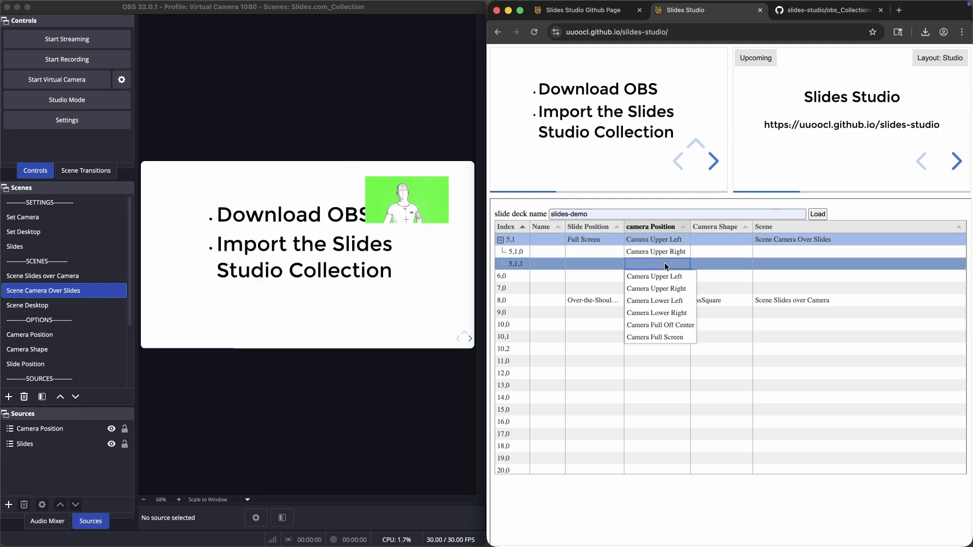
pyautogui.click(661, 313)
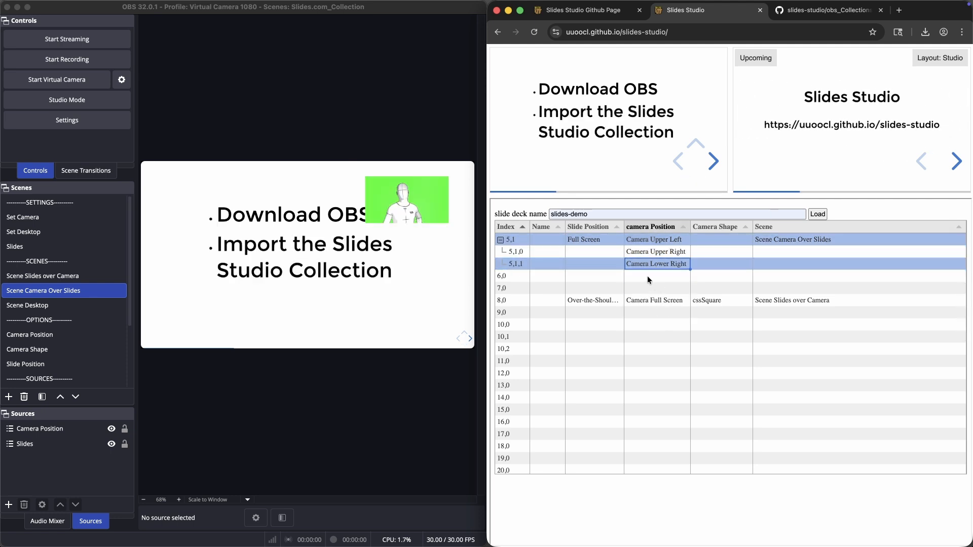
# Step: Jump back to slide 5,1 and step the deck forward to test the camera position changes
pyautogui.click(520, 264)
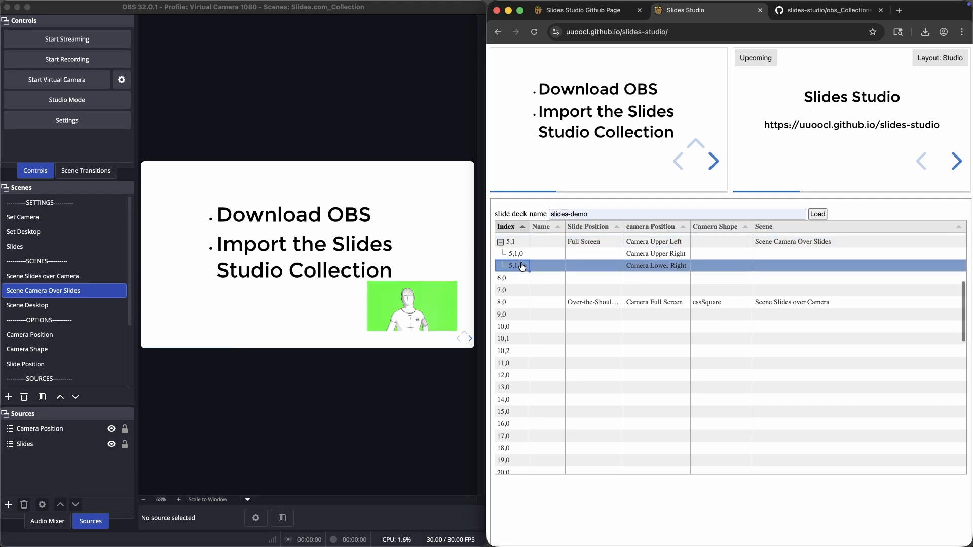
pyautogui.click(512, 239)
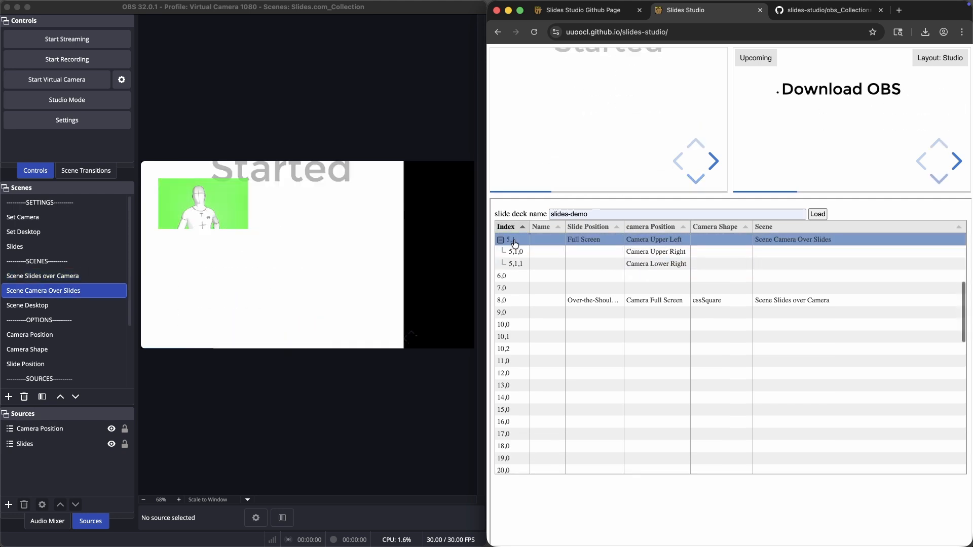
pyautogui.press('Right')
pyautogui.press('Right')
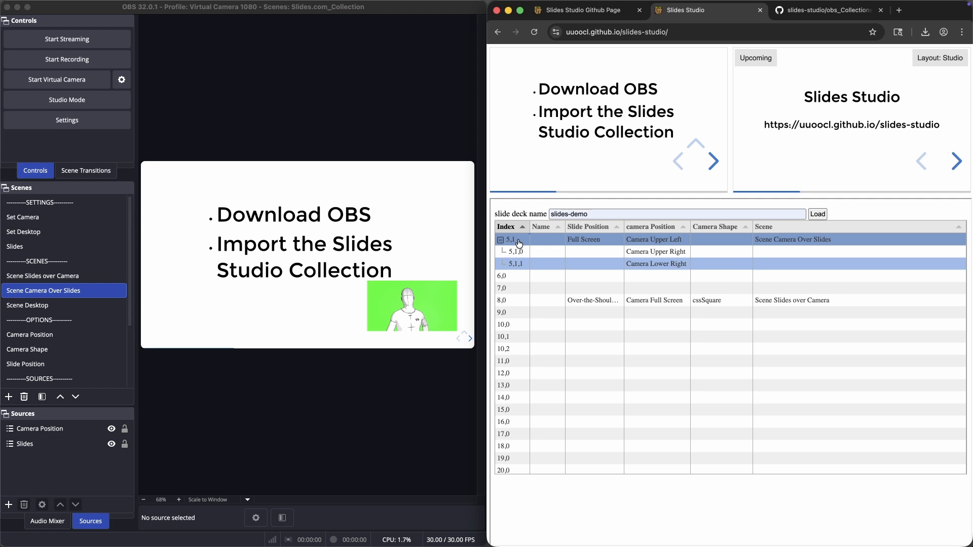